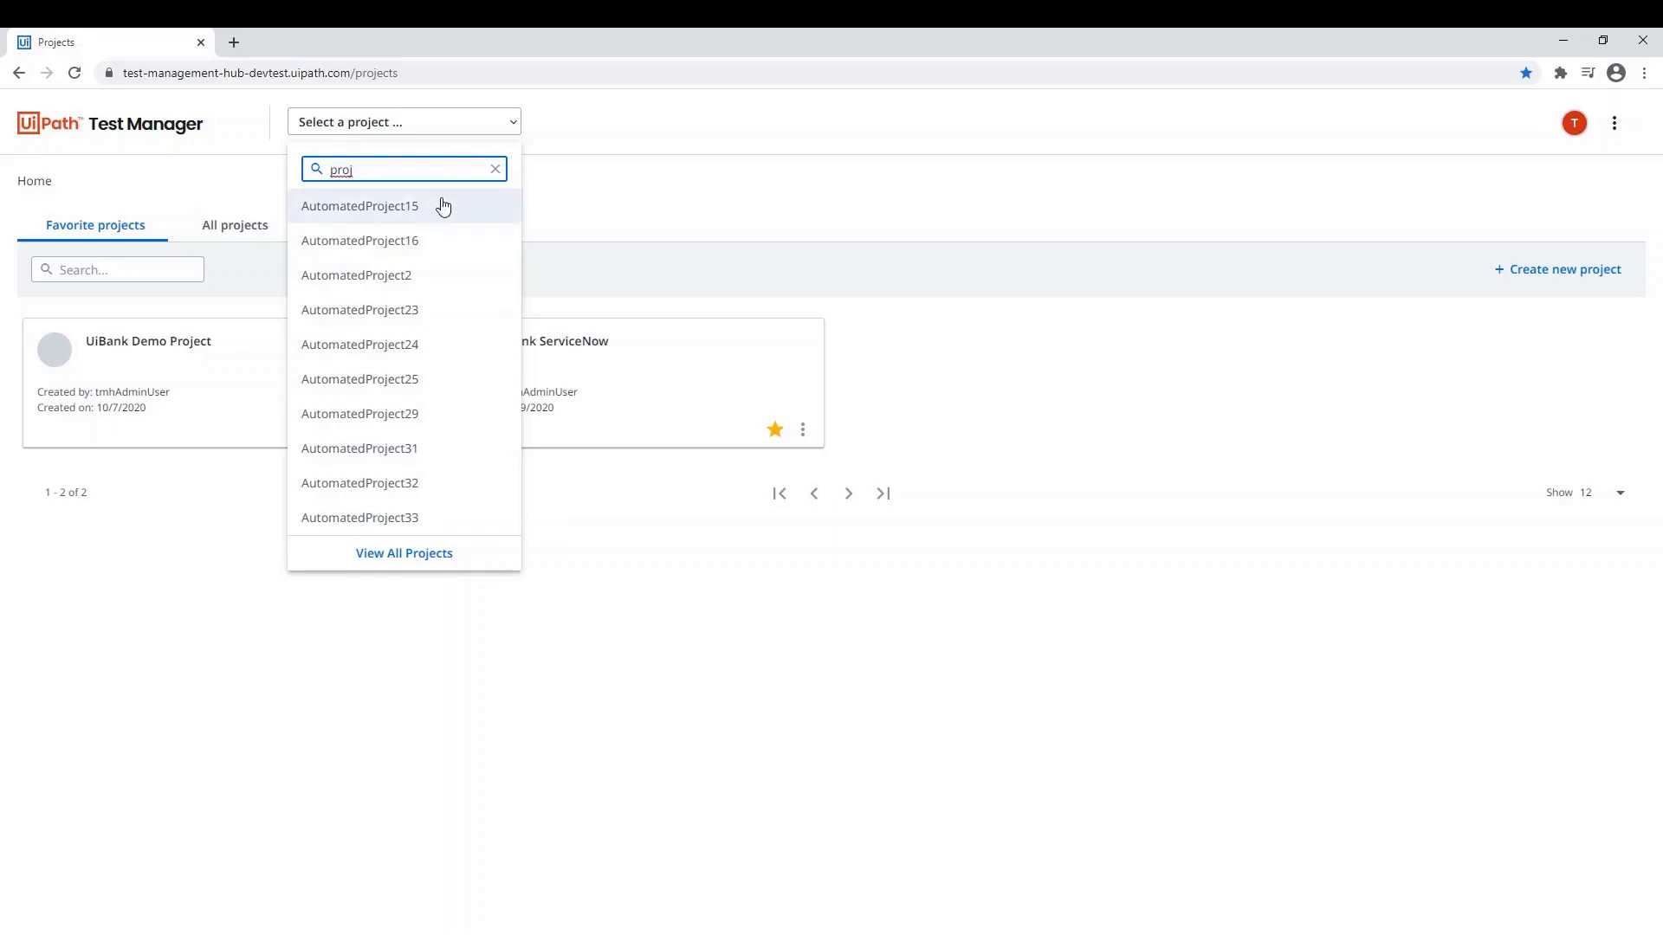
pyautogui.click(606, 130)
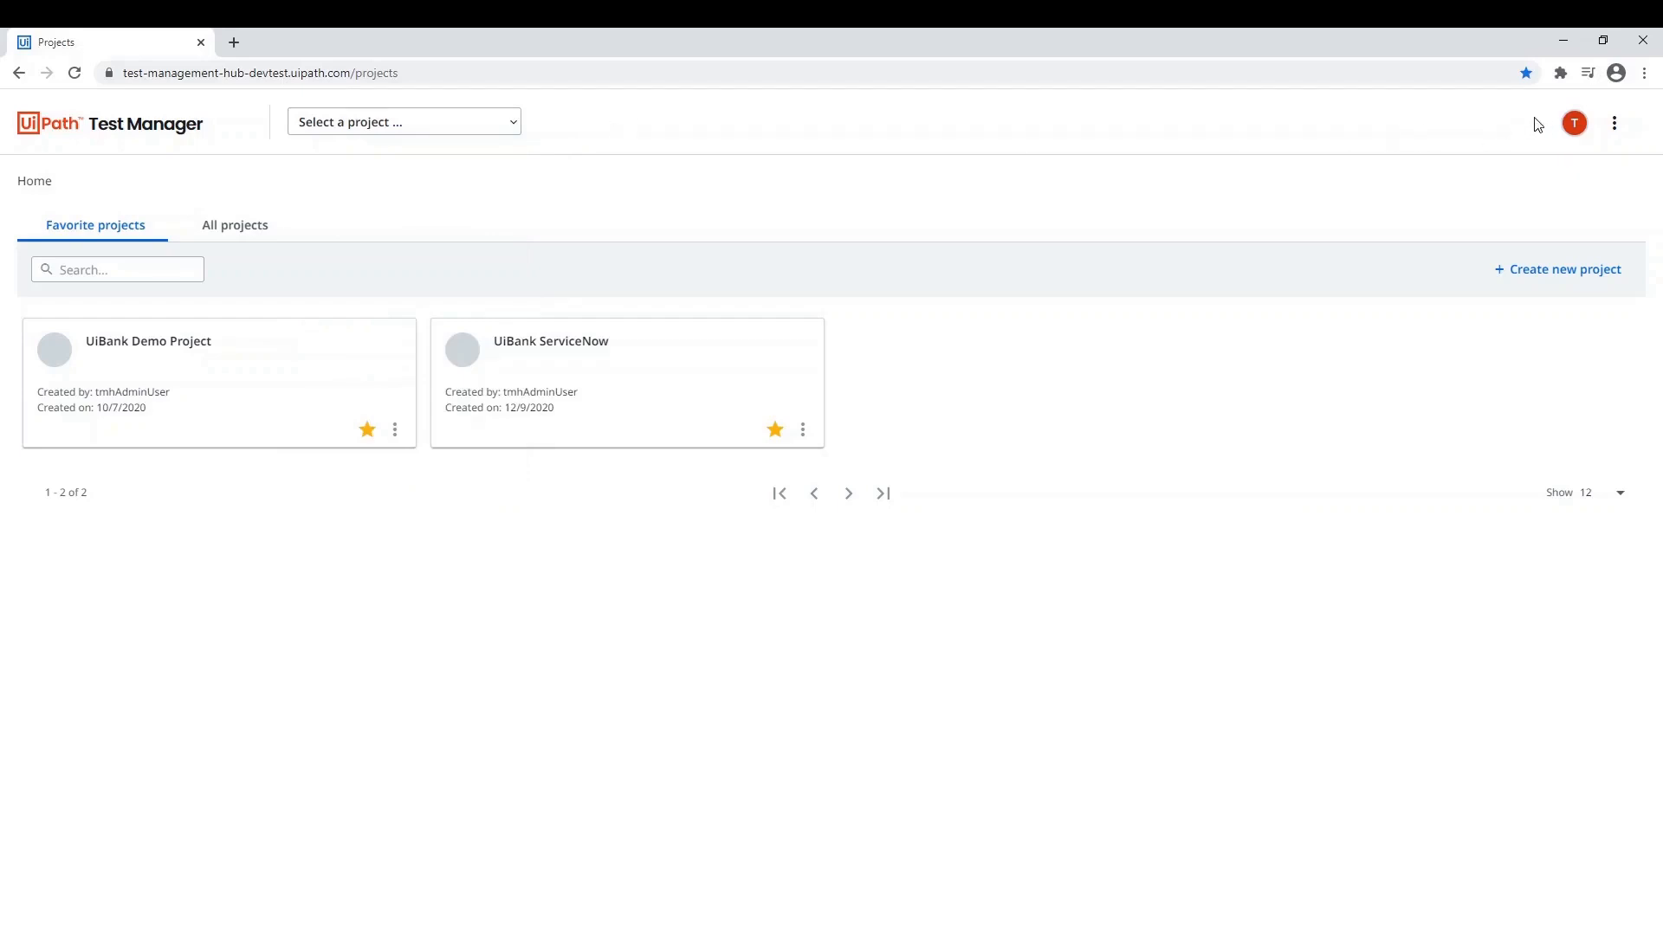
pyautogui.click(1573, 126)
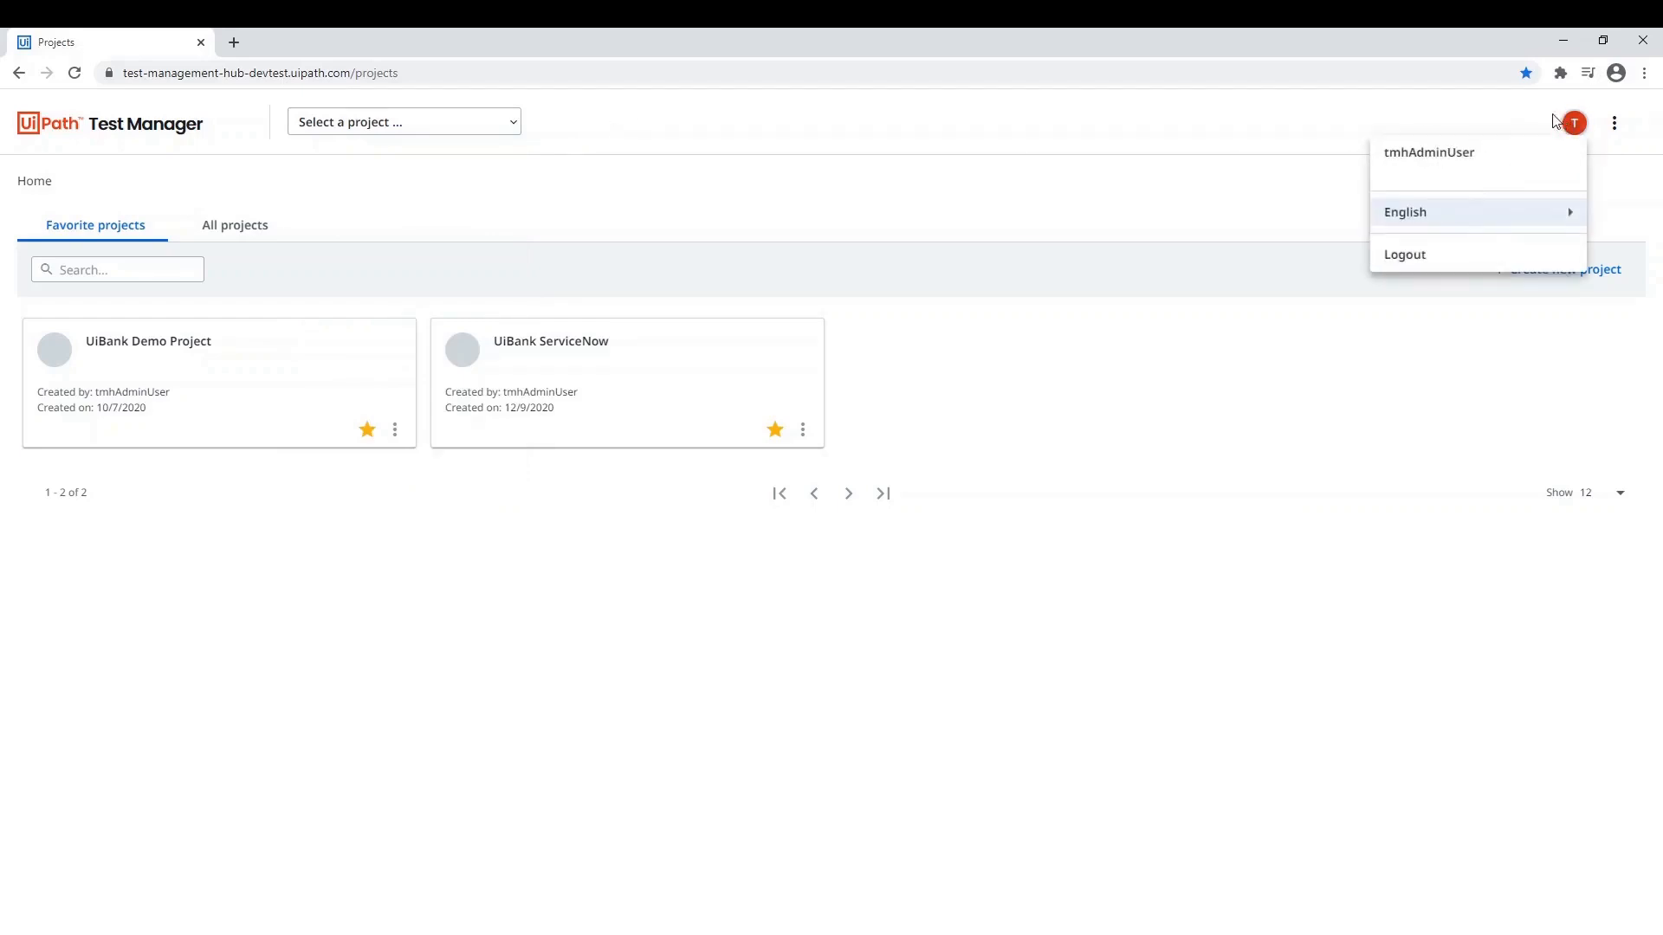
pyautogui.click(1541, 111)
# - Open Users and Groups and look through the Users, Administrators, Pending Authorization and Disabled lists
pyautogui.click(1616, 125)
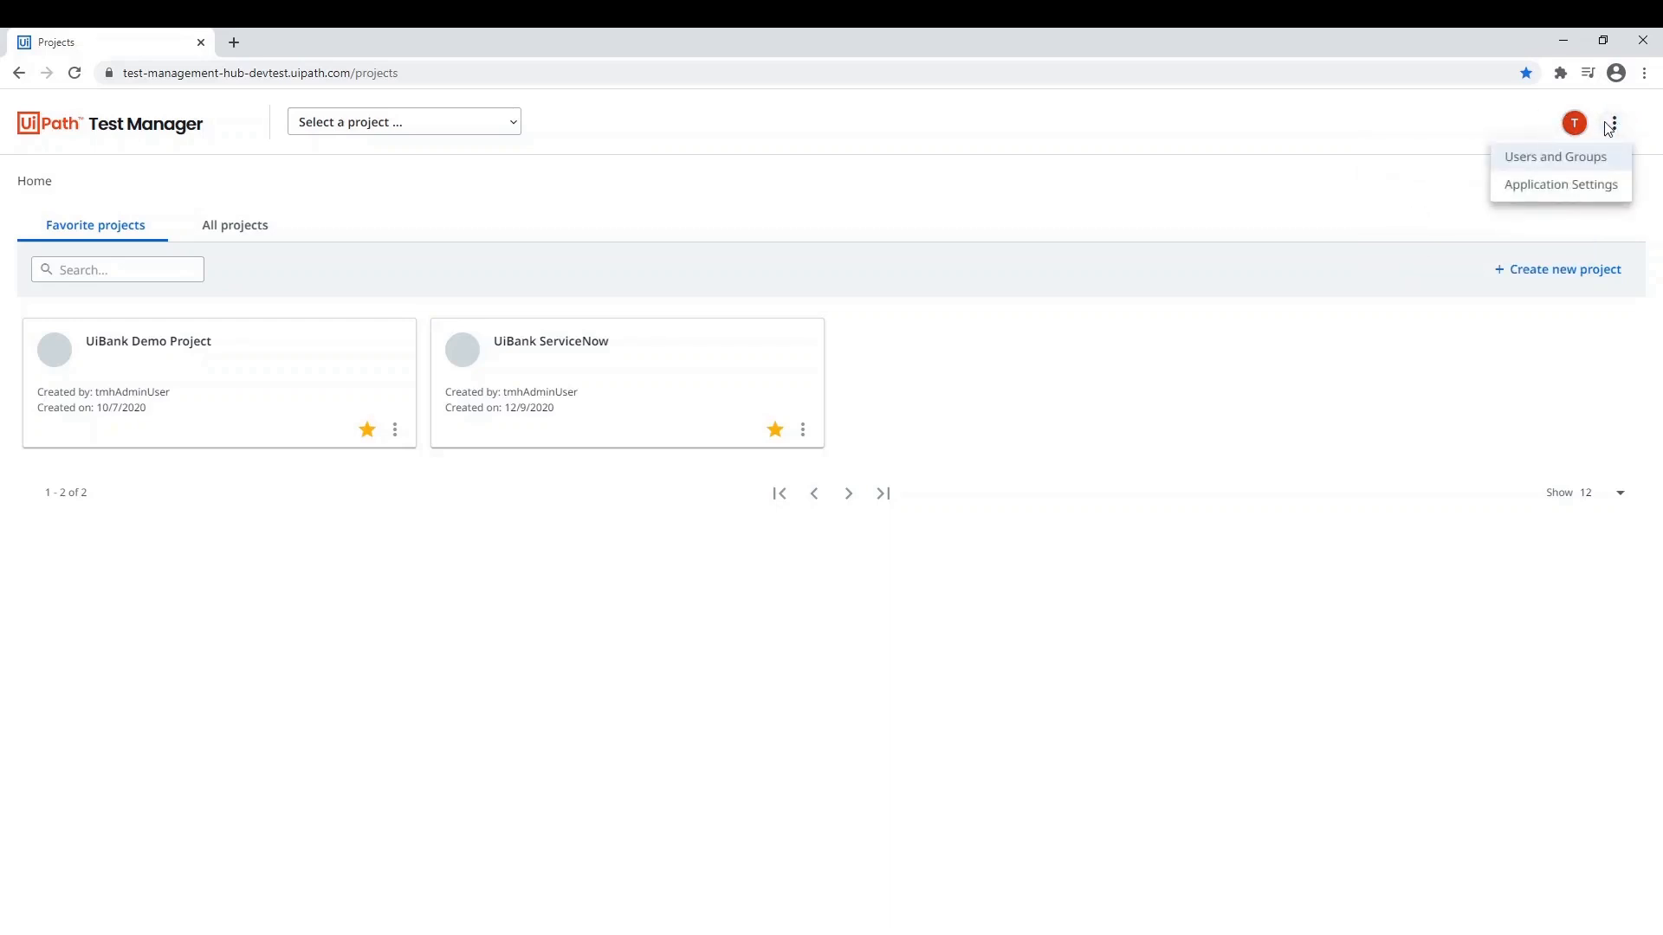
pyautogui.click(1597, 166)
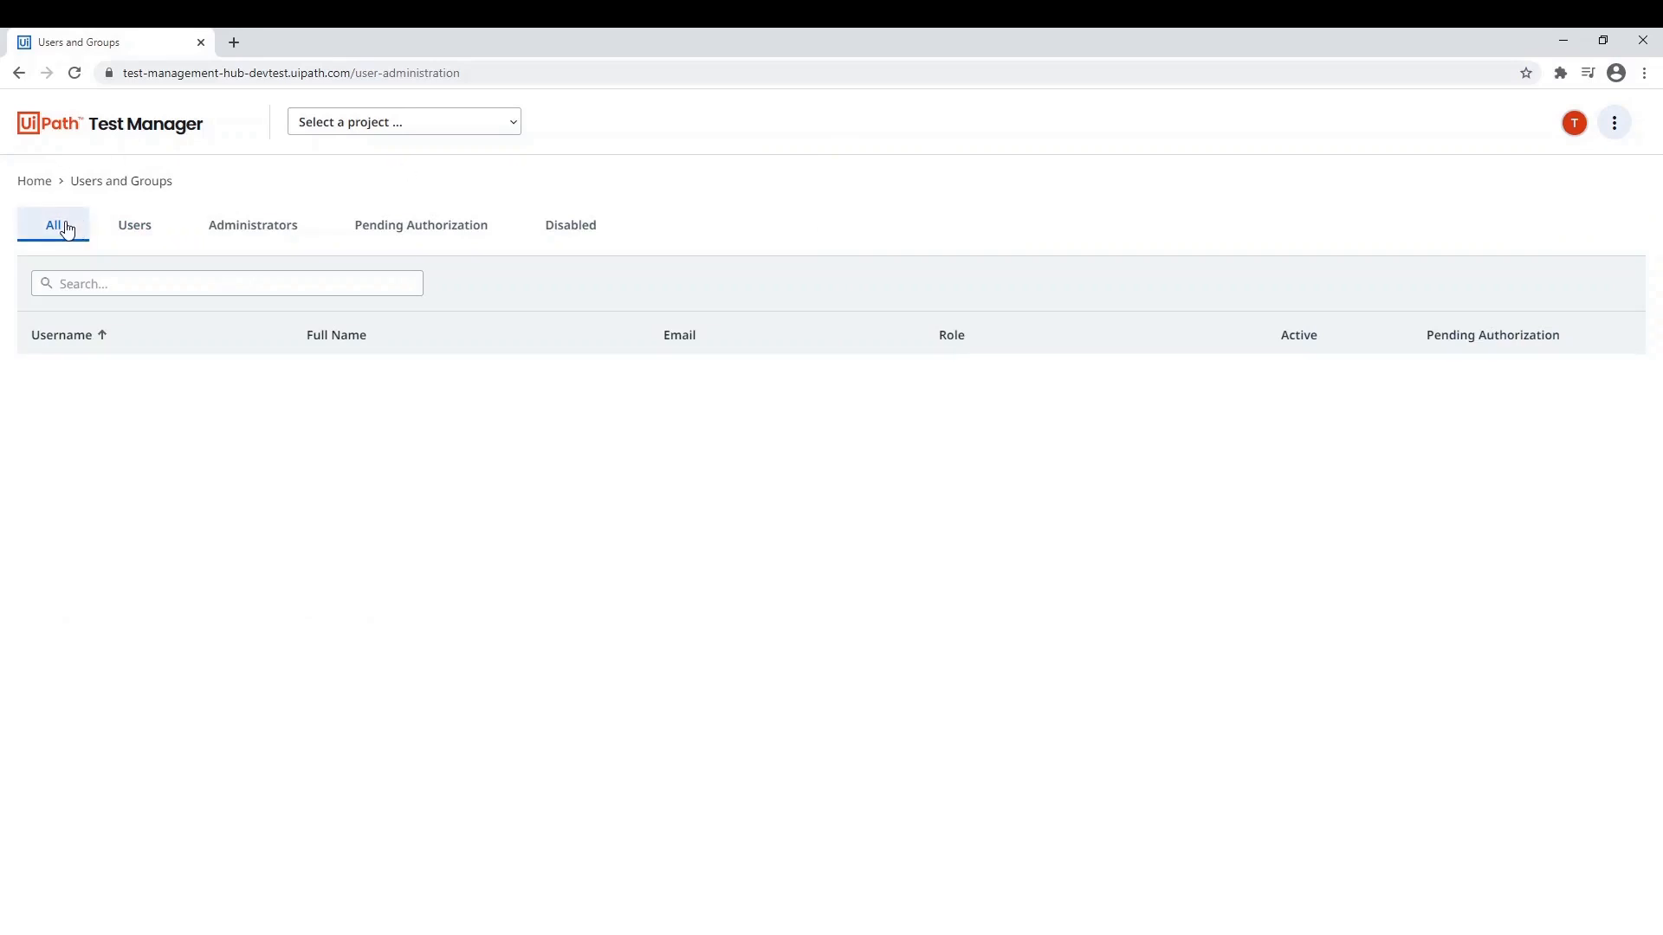
pyautogui.click(120, 232)
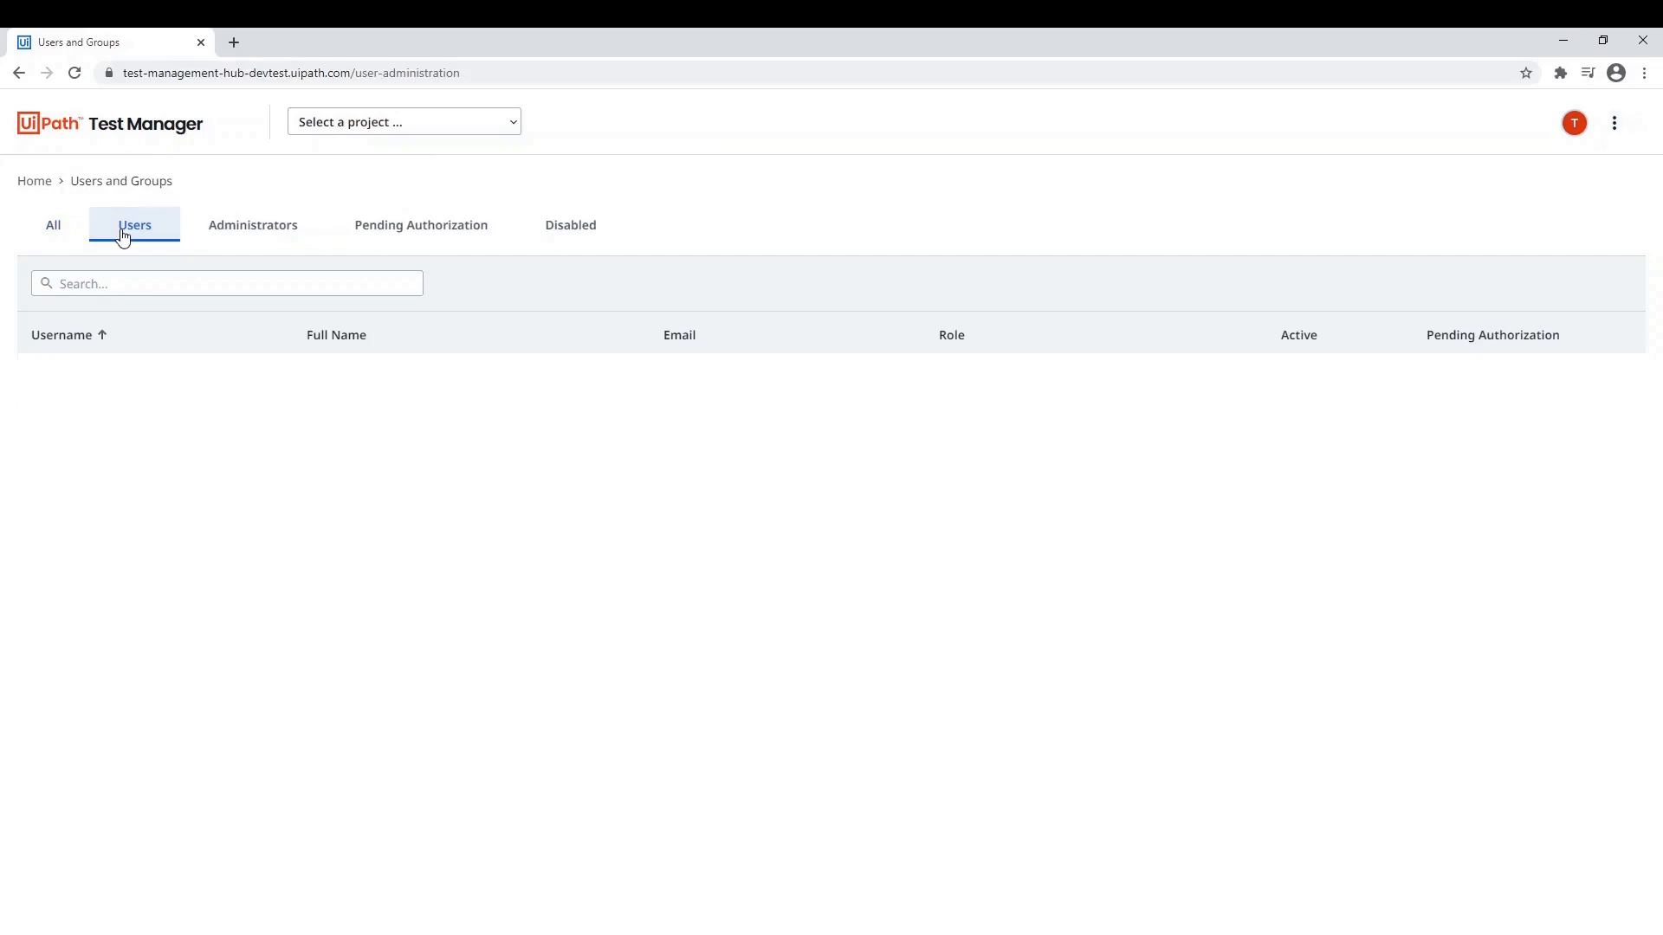
pyautogui.click(290, 231)
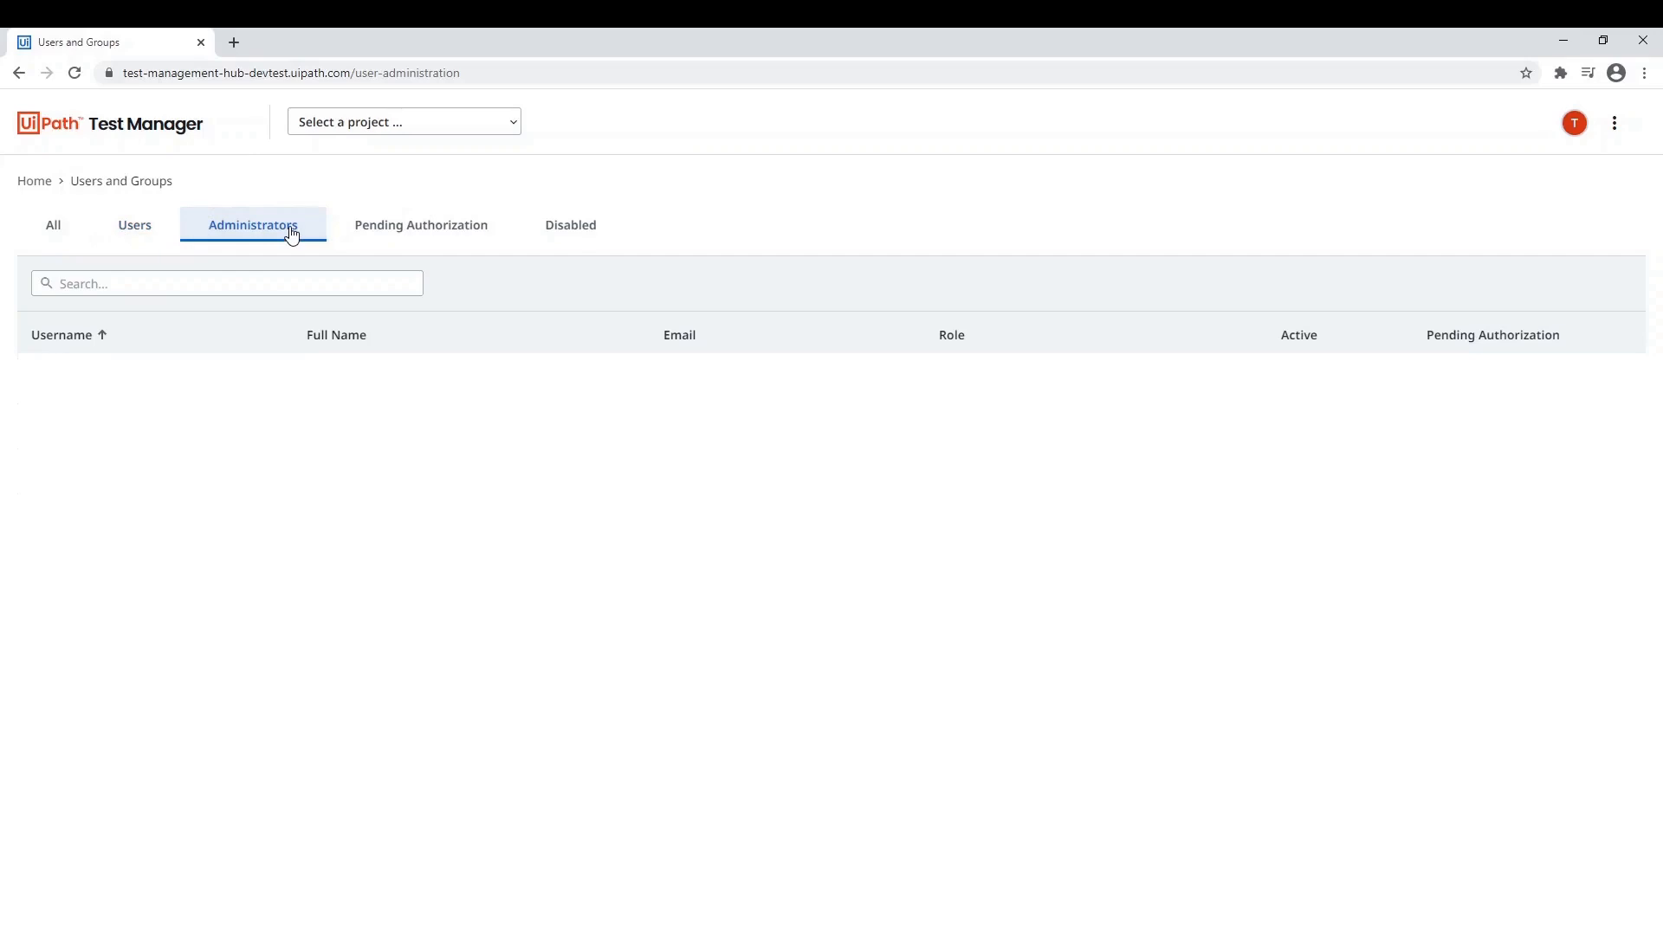
pyautogui.click(411, 226)
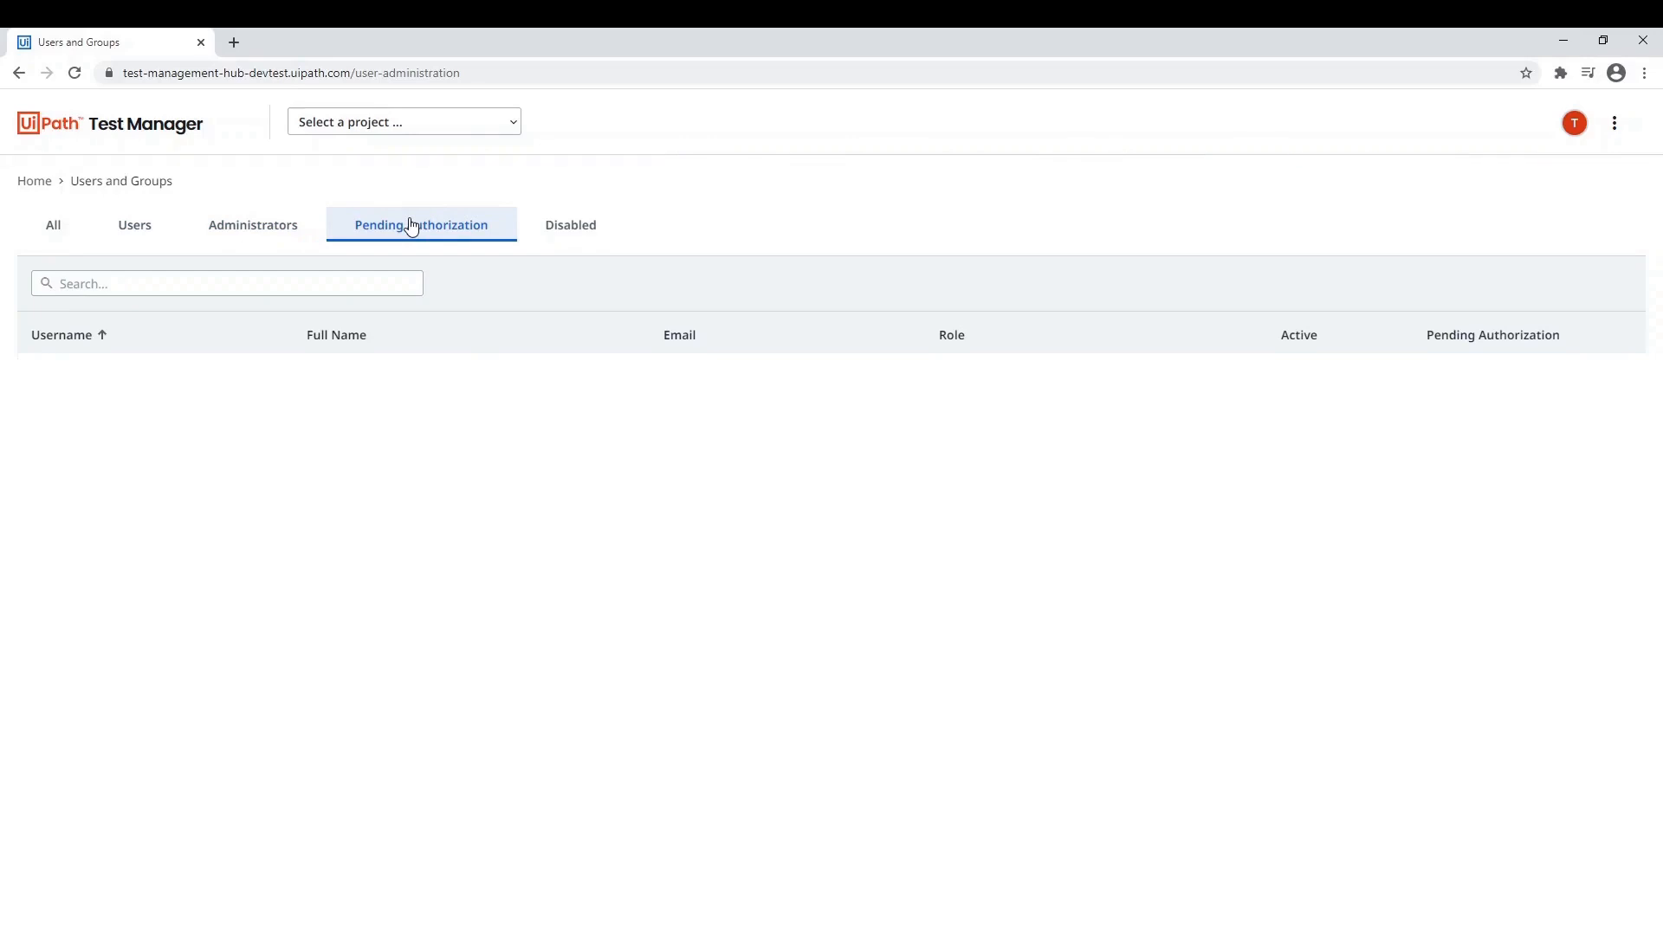
pyautogui.click(547, 228)
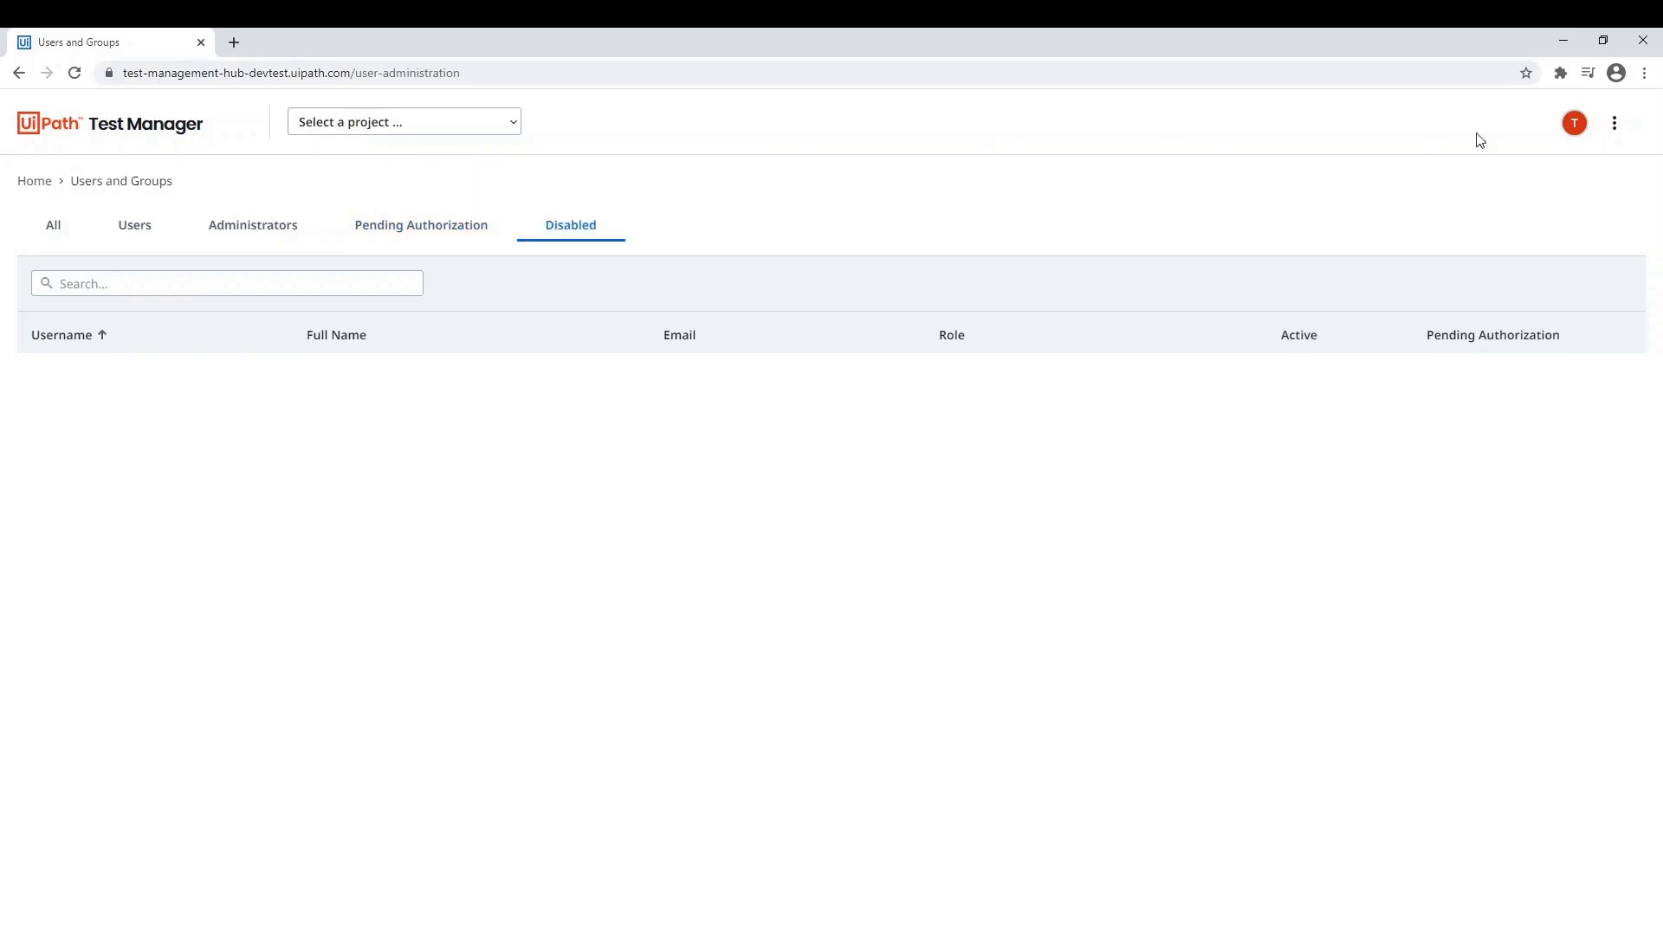
# - Open the Application Settings and view the Email and Search Index settings
pyautogui.click(1614, 123)
pyautogui.click(1598, 185)
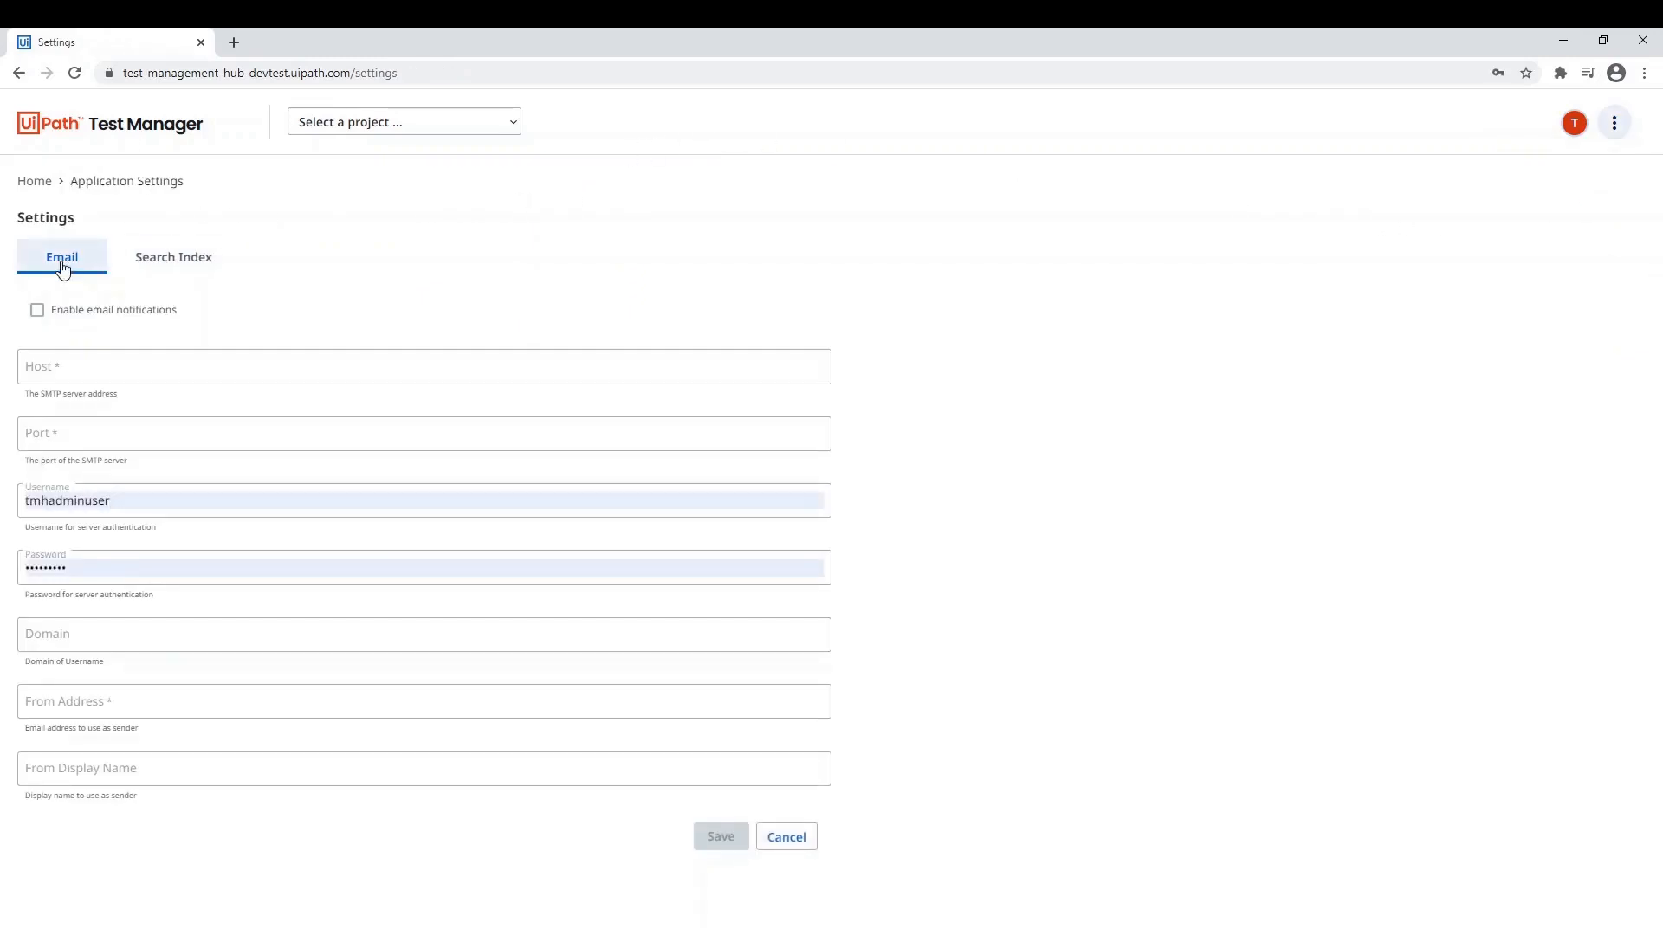
pyautogui.click(168, 264)
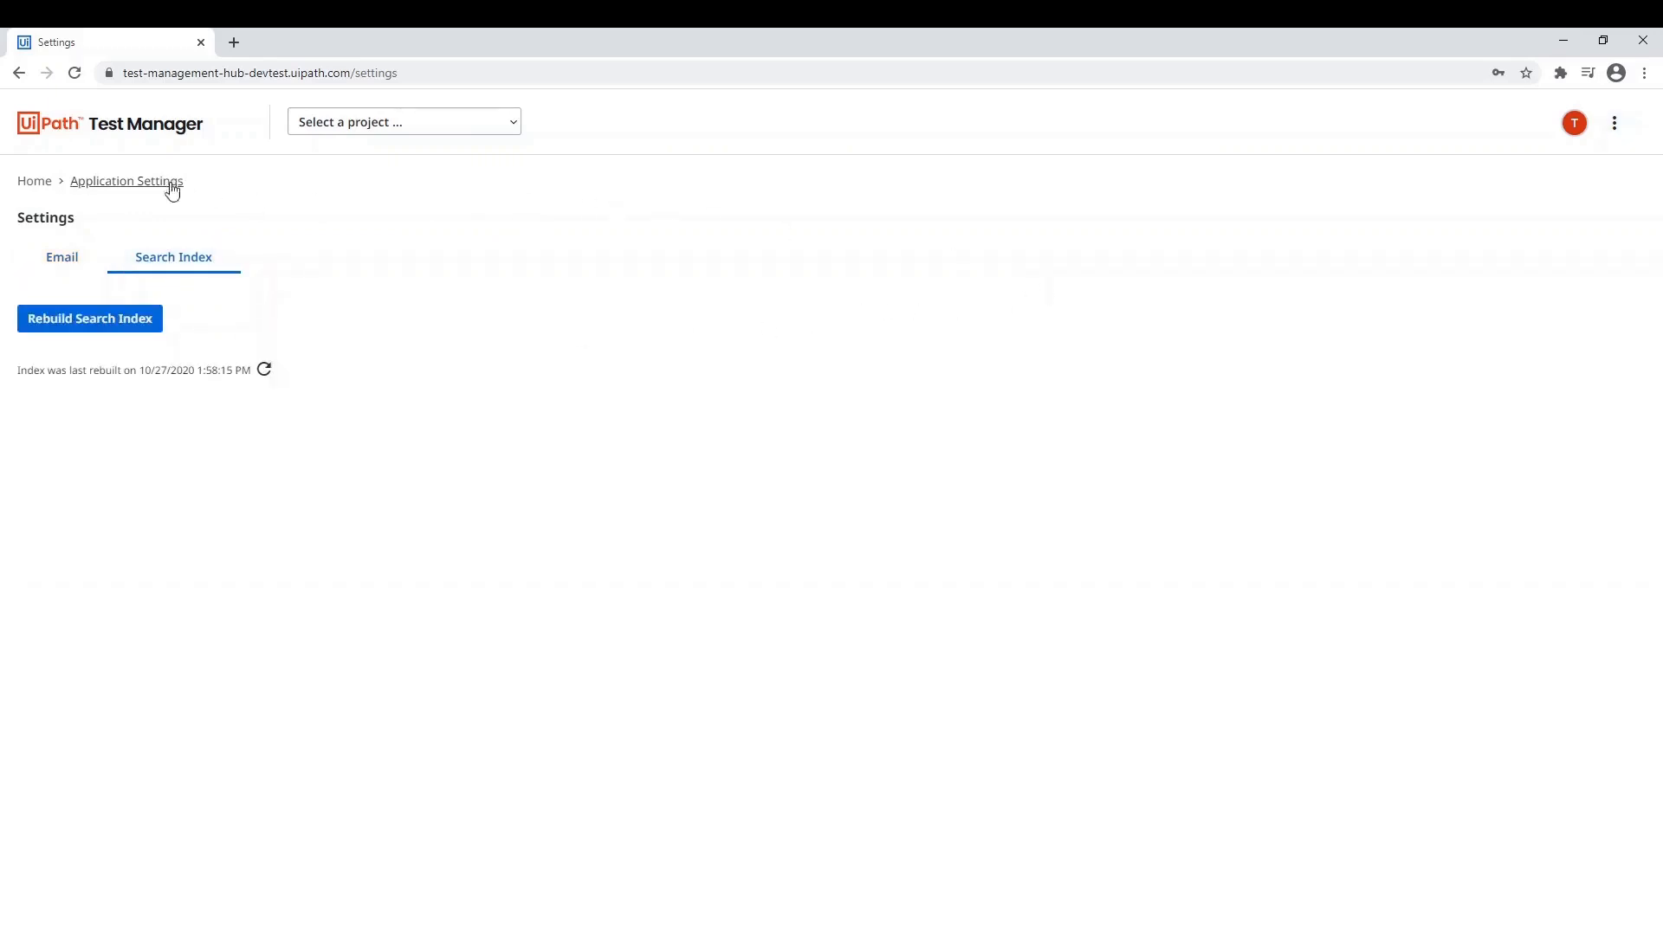
# - Return to the home page, search all projects for "proje", and clear the search
pyautogui.click(31, 184)
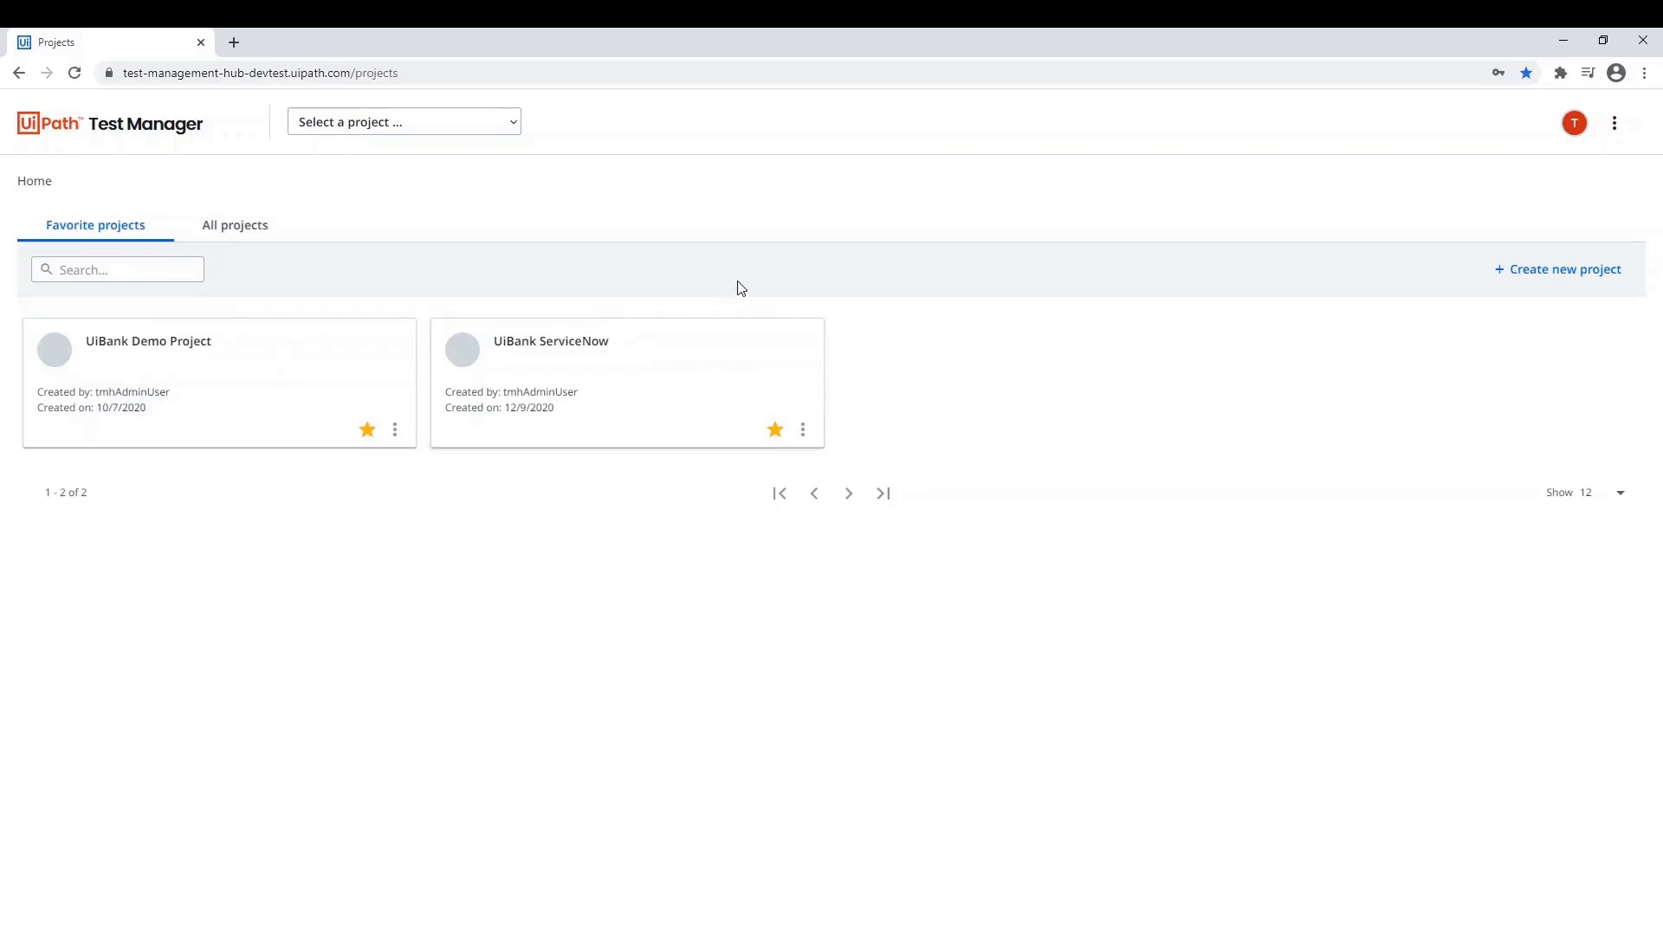
pyautogui.click(247, 228)
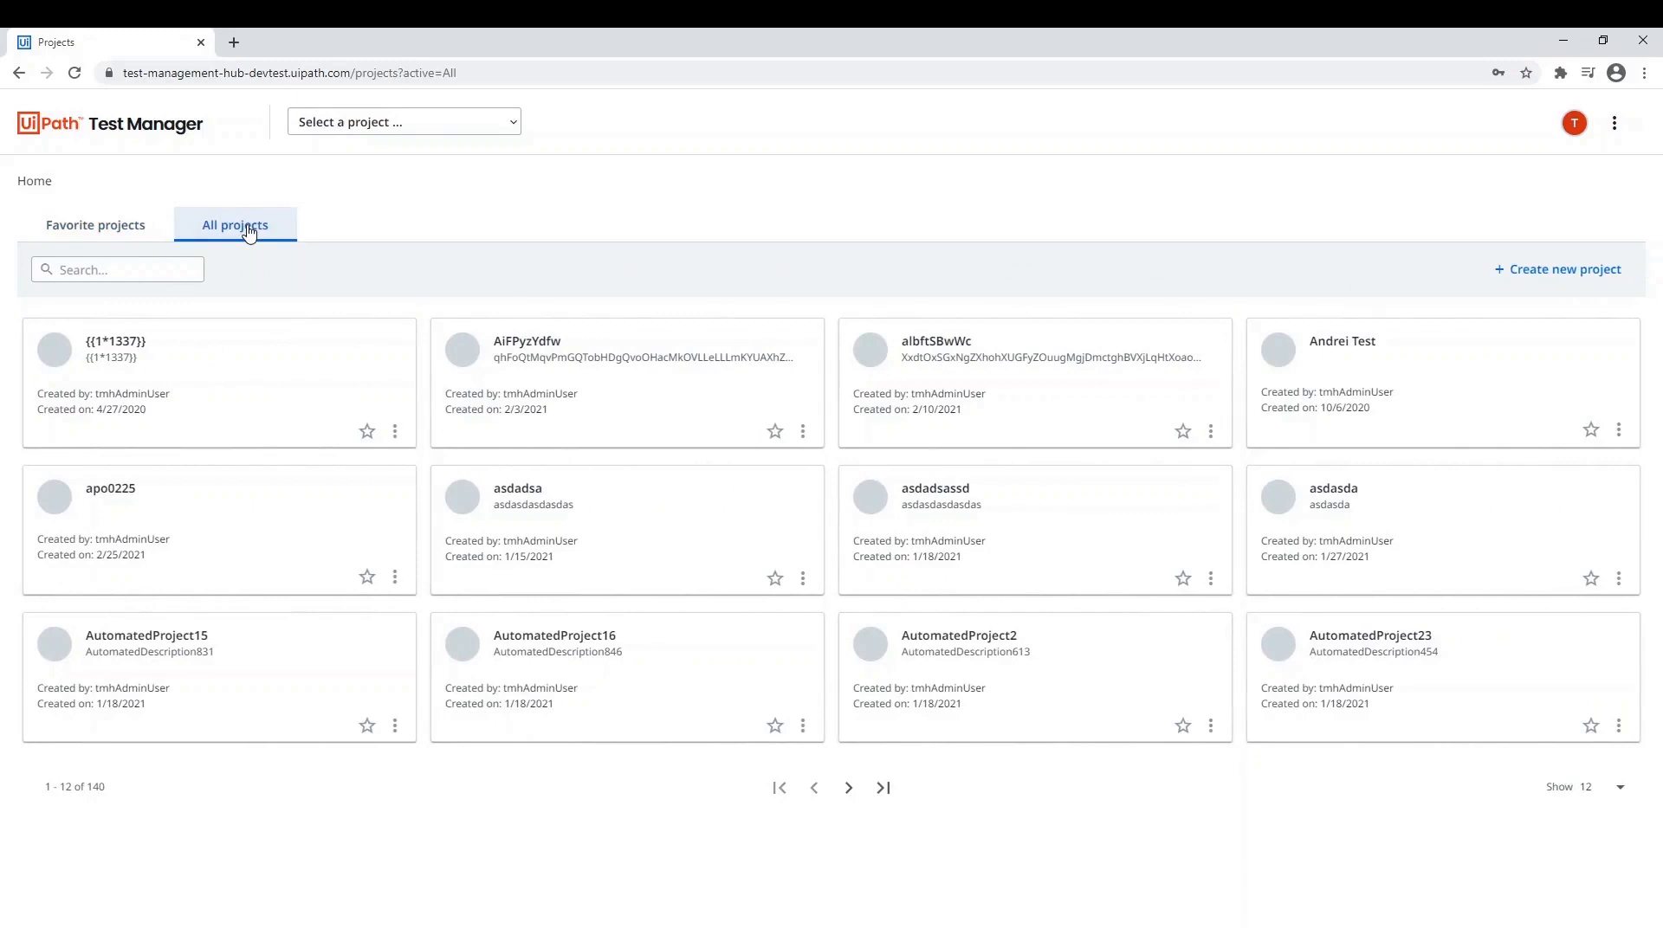
pyautogui.click(137, 263)
pyautogui.write('proje')
pyautogui.click(192, 269)
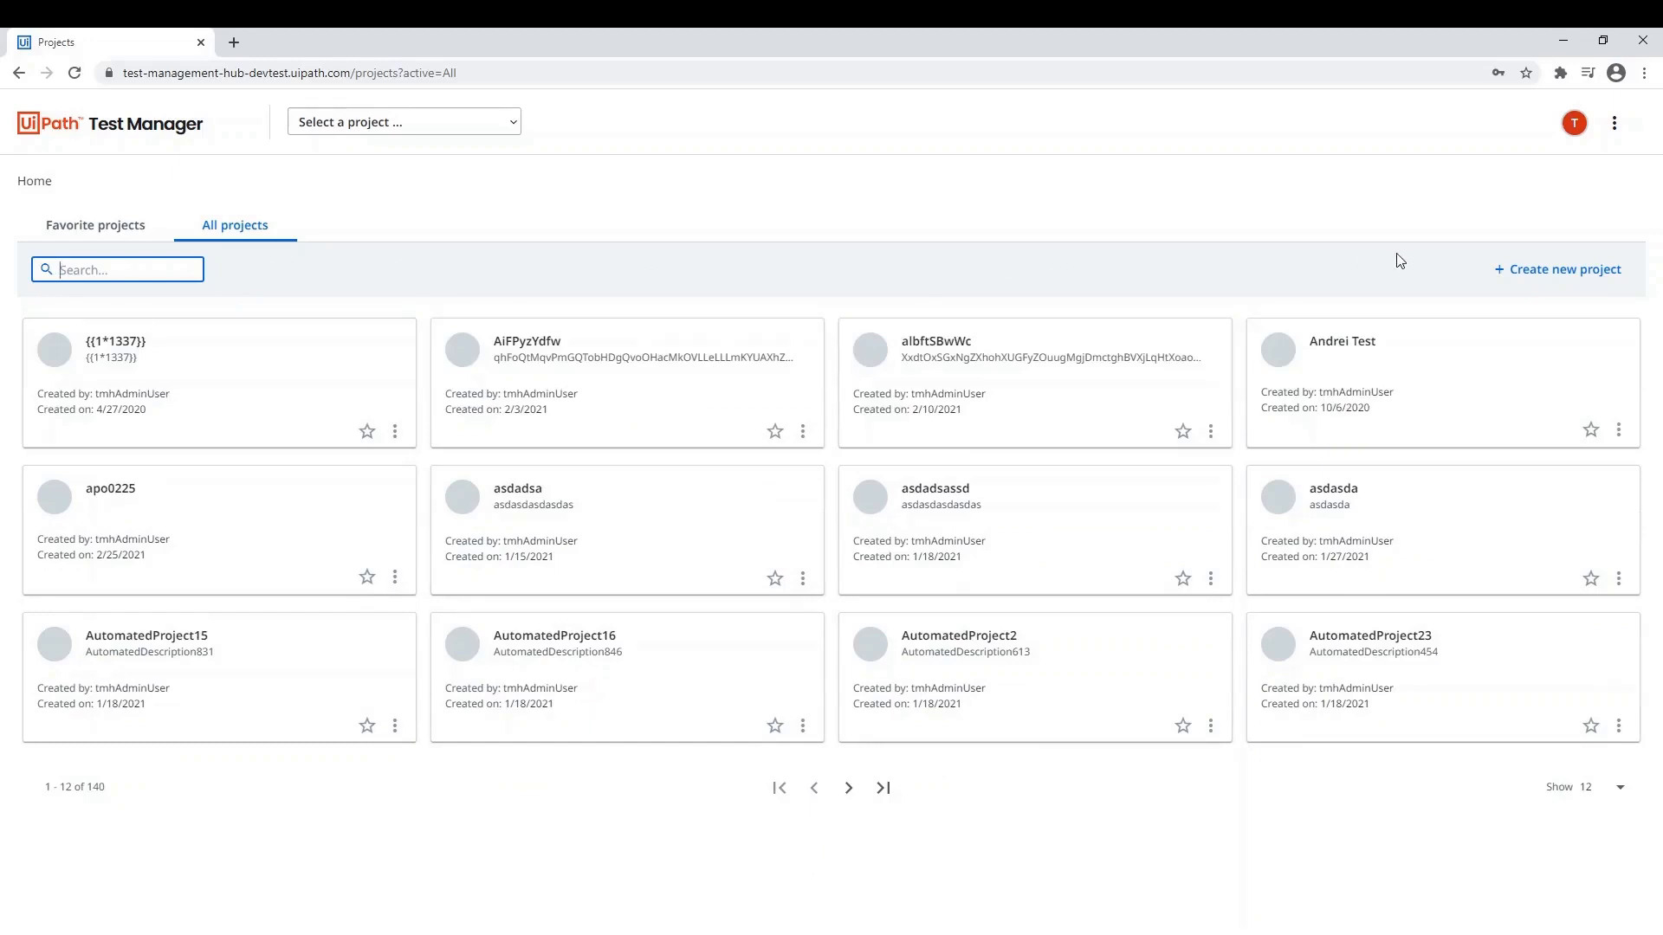
# - Create a new project named UiBank Project with the prefix UIBP
pyautogui.click(1540, 275)
pyautogui.write('UiBank Project')
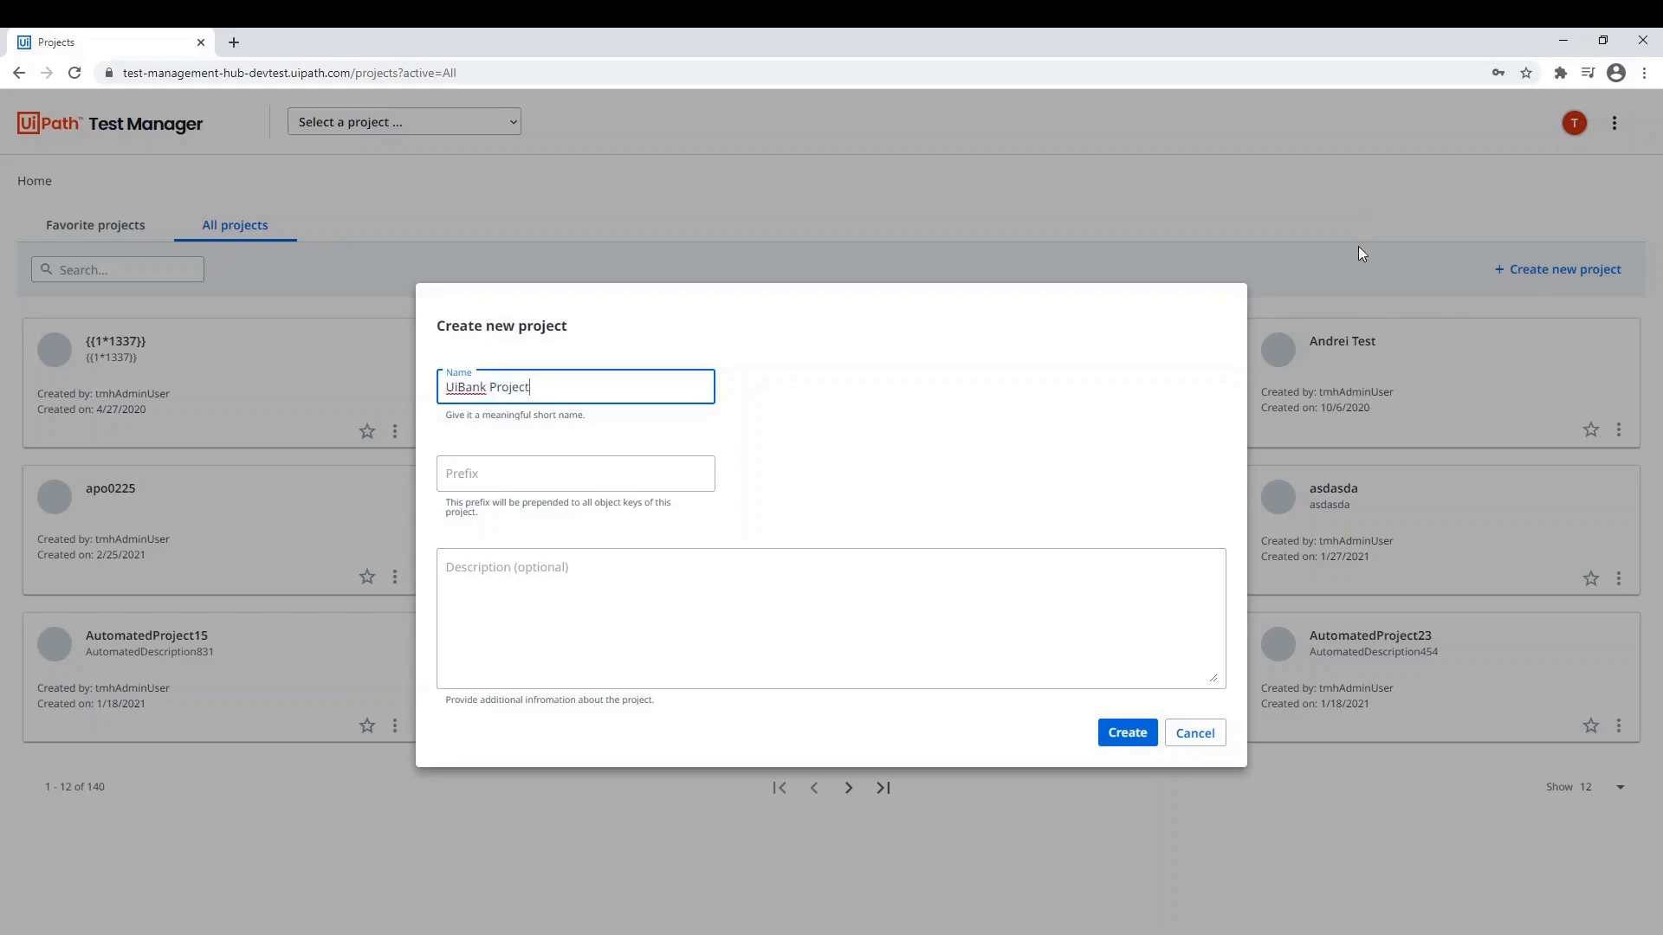
pyautogui.click(622, 475)
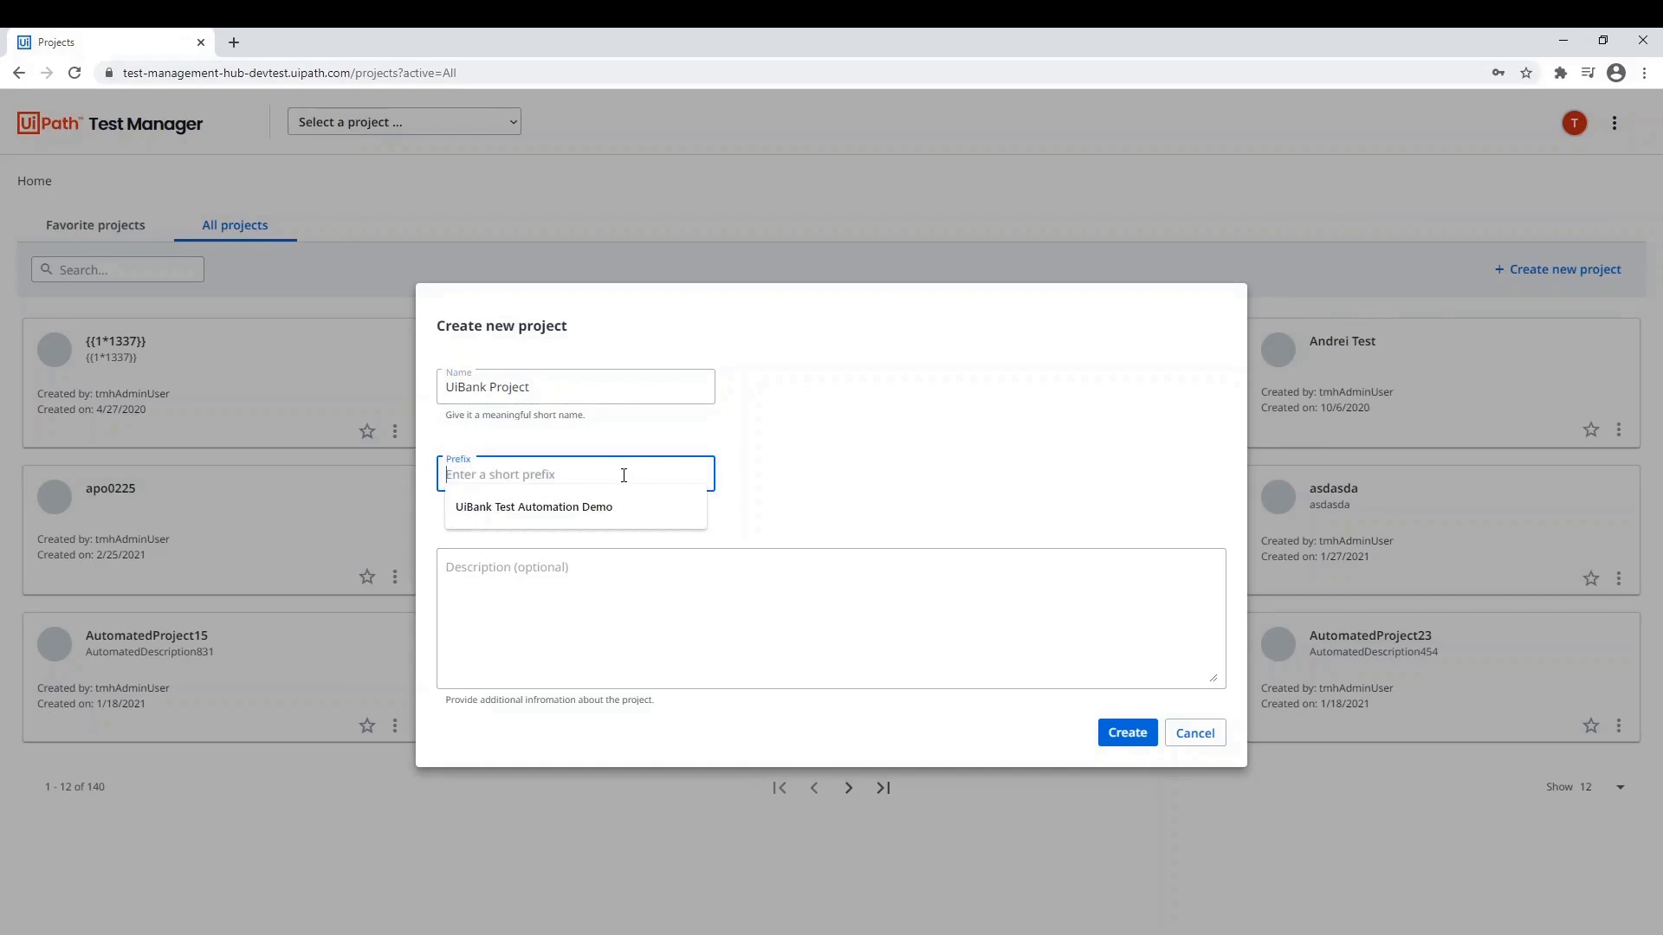
pyautogui.write('UIBP')
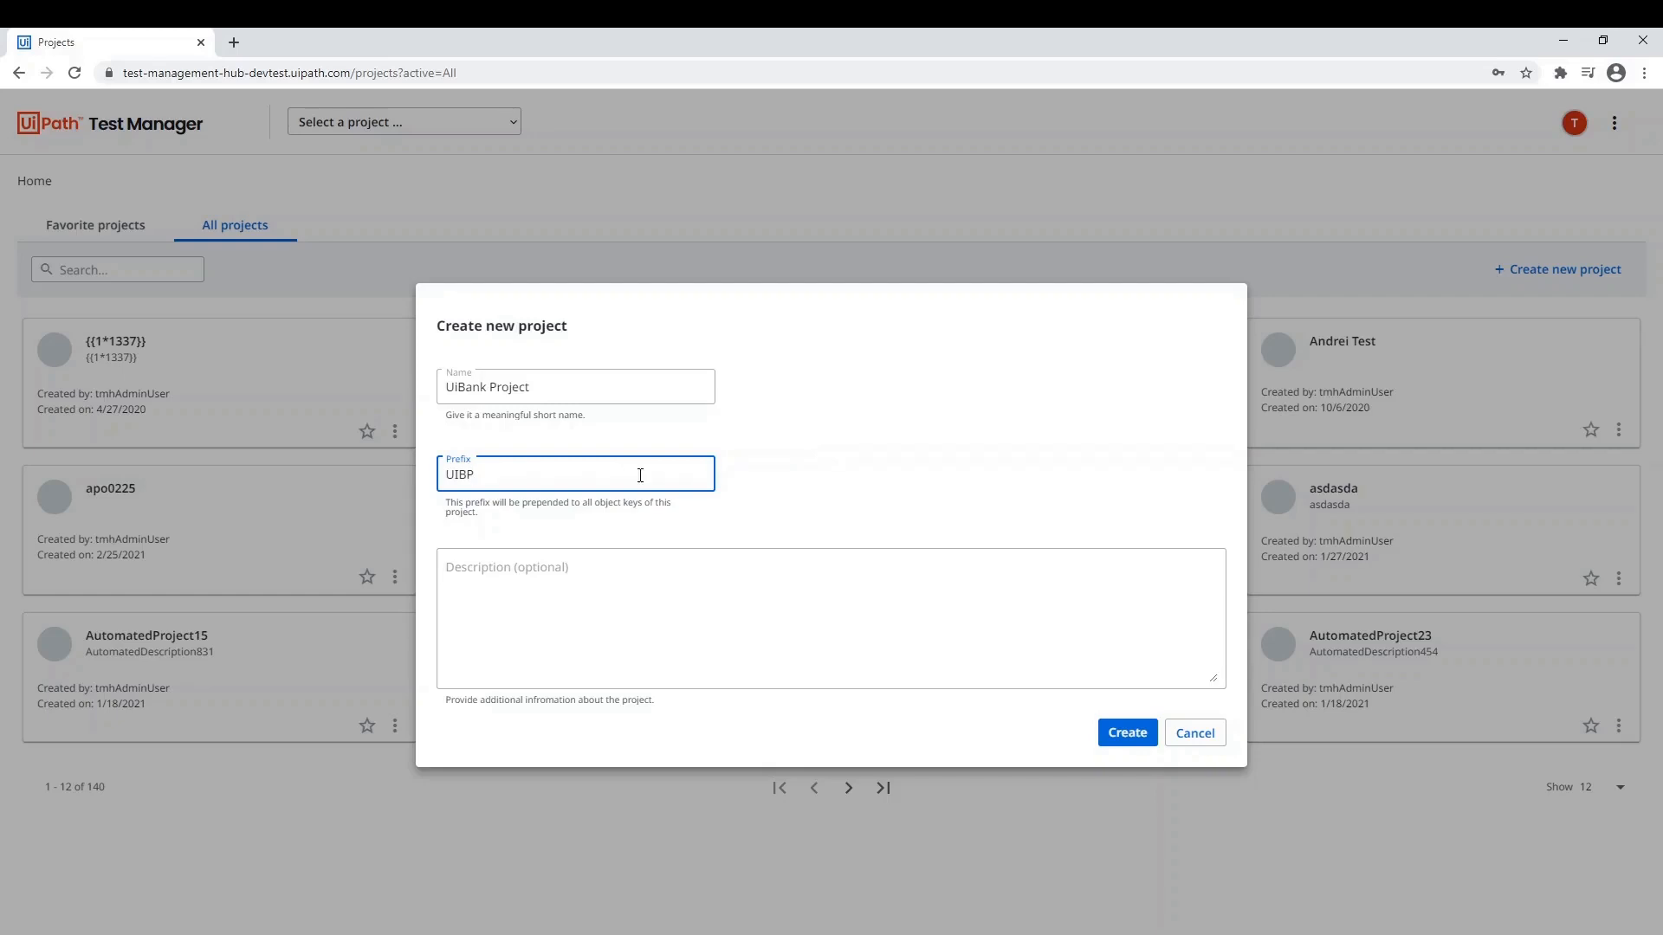
pyautogui.click(1128, 735)
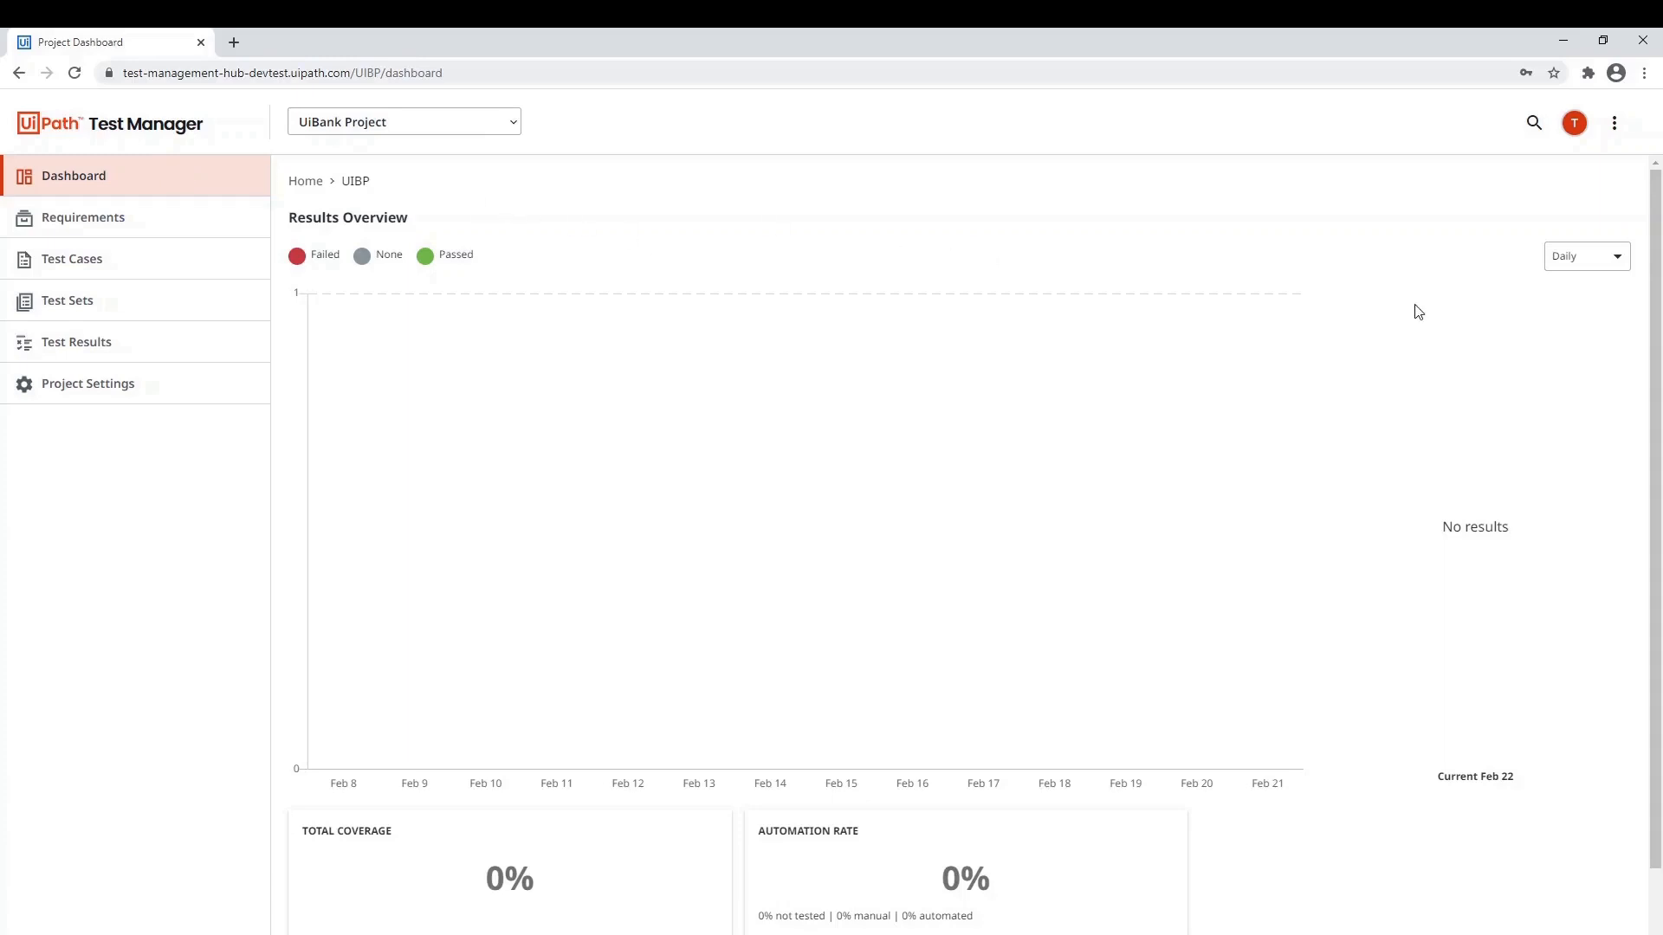
# - Look over the project's dashboard, requirements, test cases, test sets and test results pages
pyautogui.moveTo(1657, 316); pyautogui.dragTo(1643, 273)
pyautogui.click(119, 219)
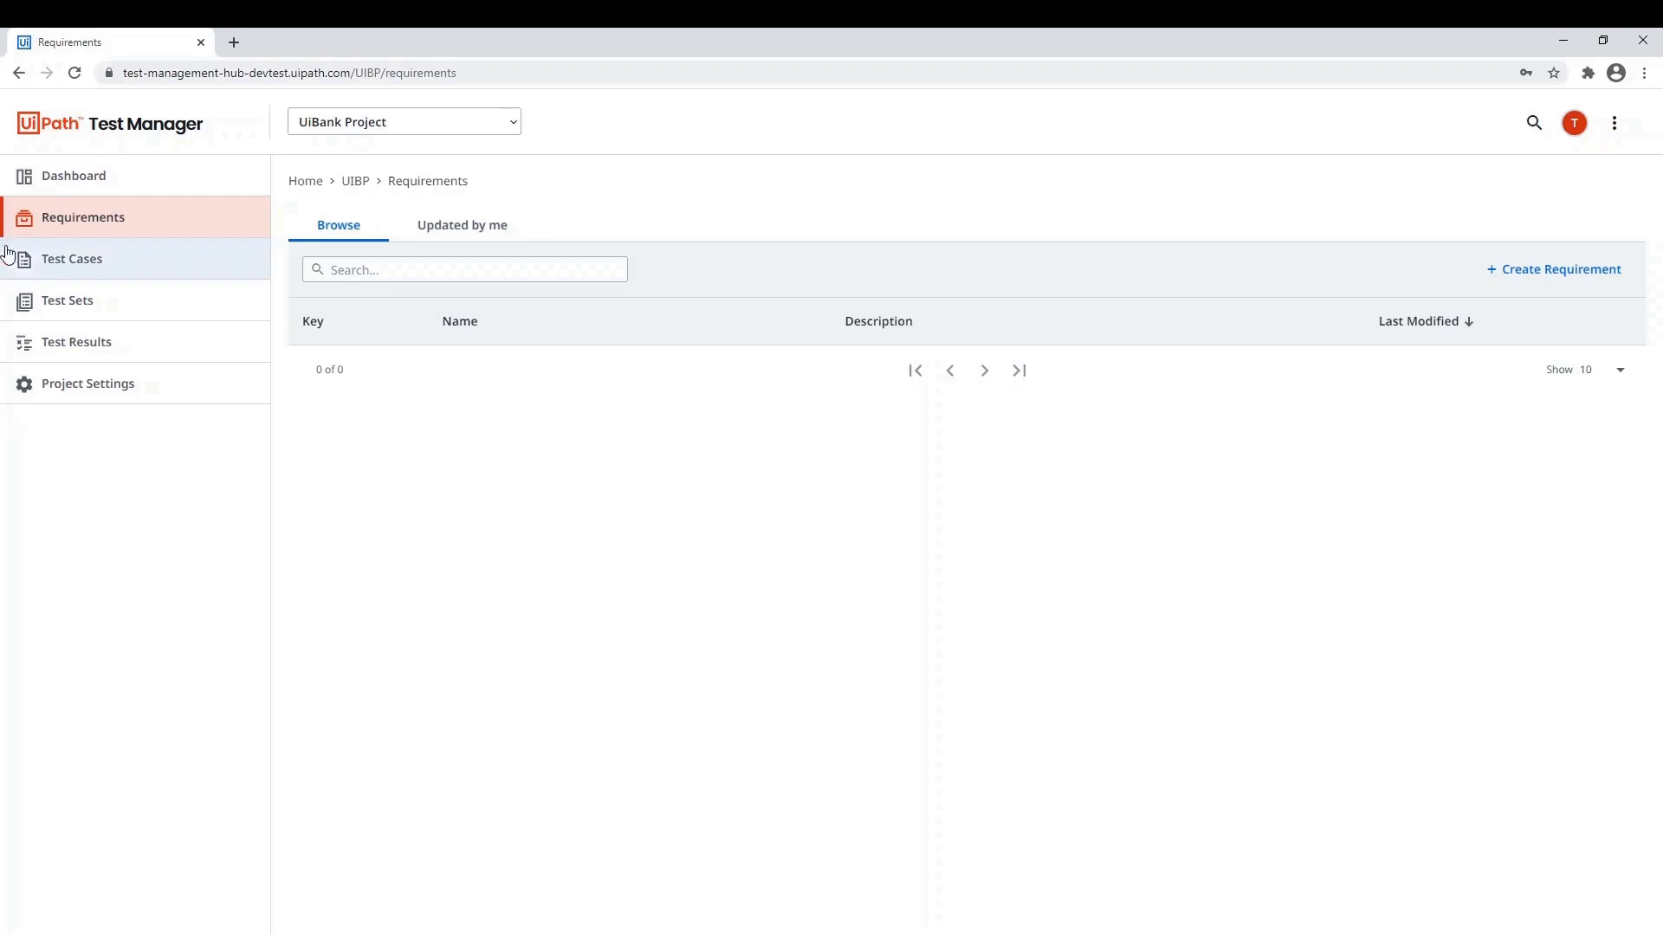
pyautogui.click(46, 269)
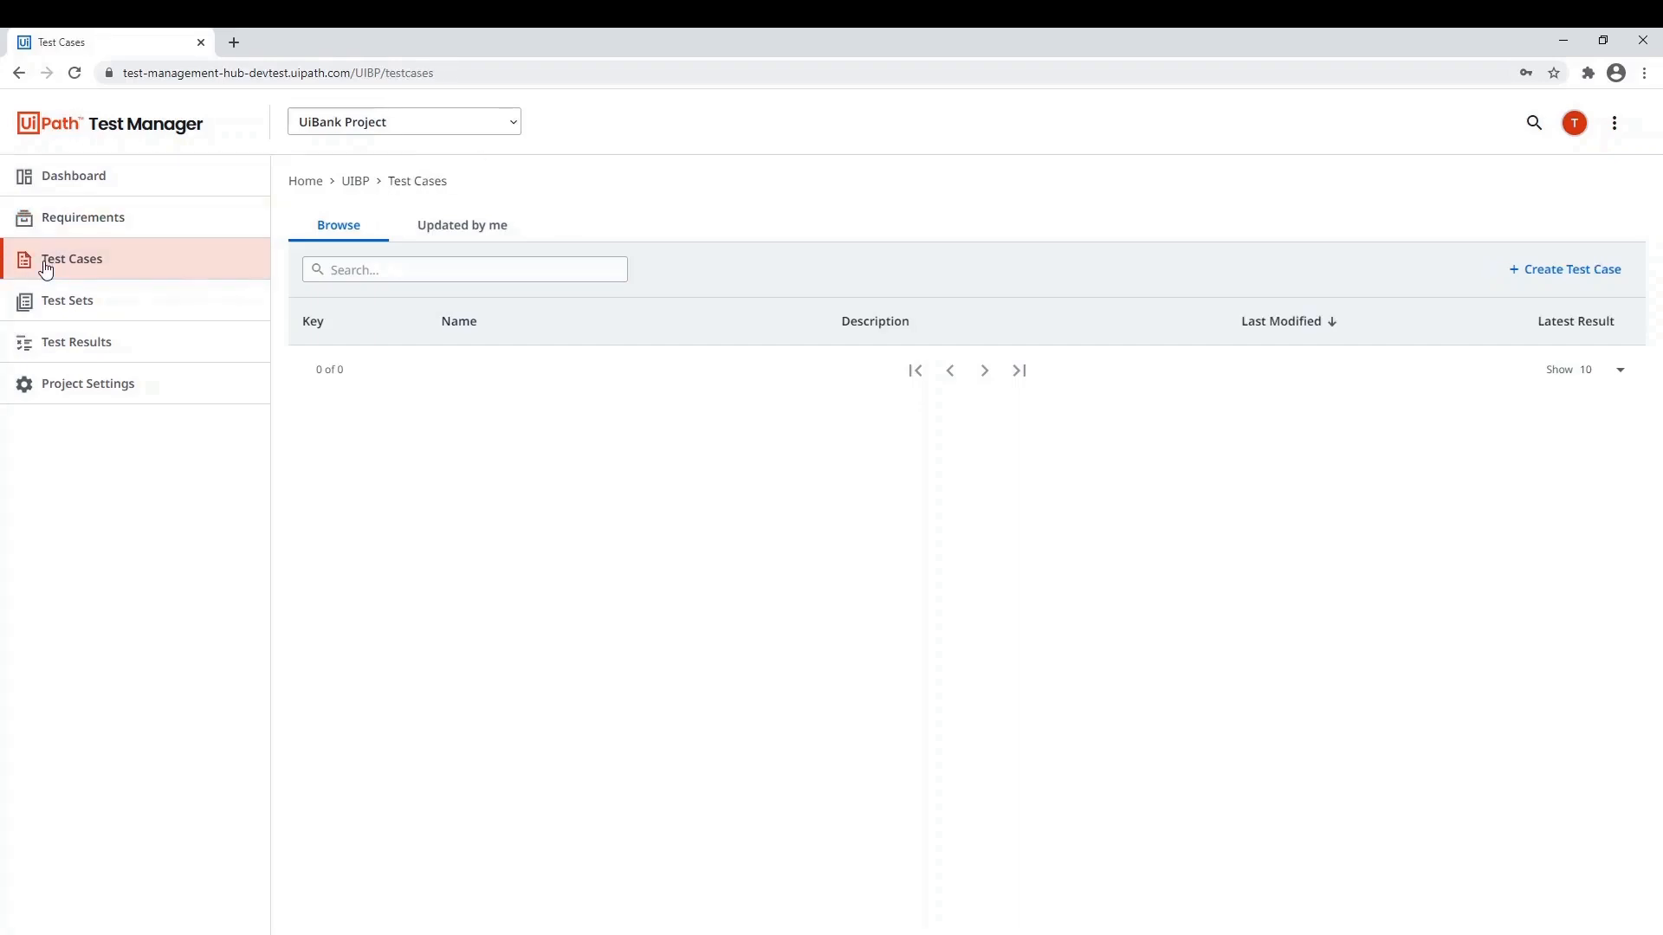
pyautogui.click(61, 304)
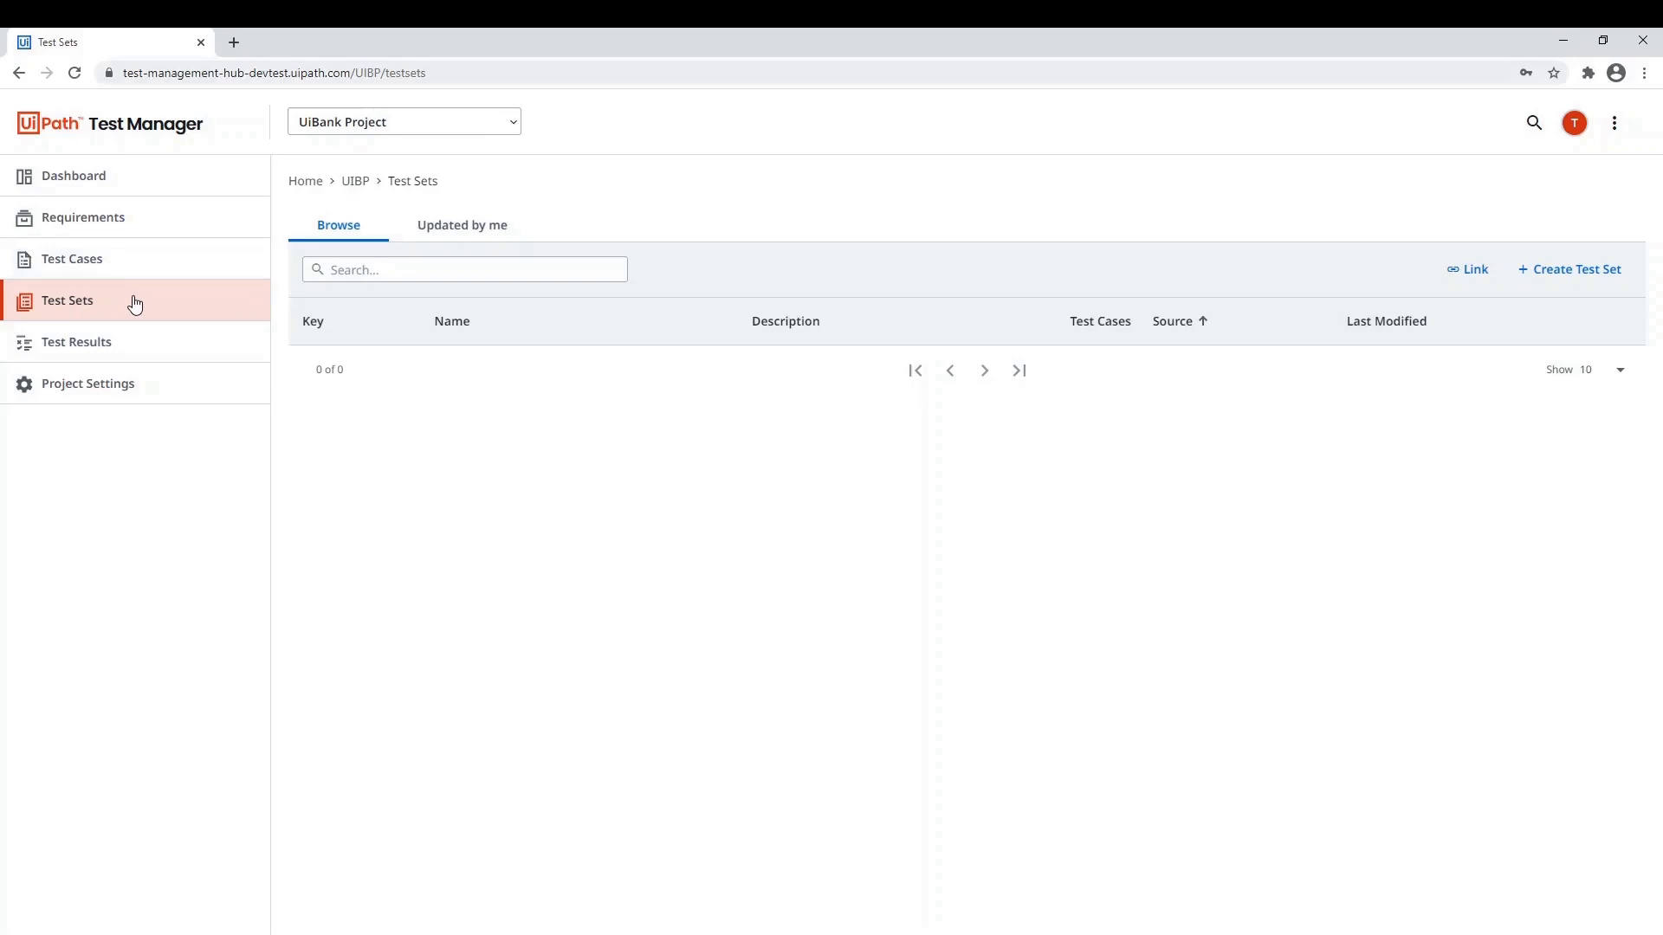
pyautogui.click(99, 343)
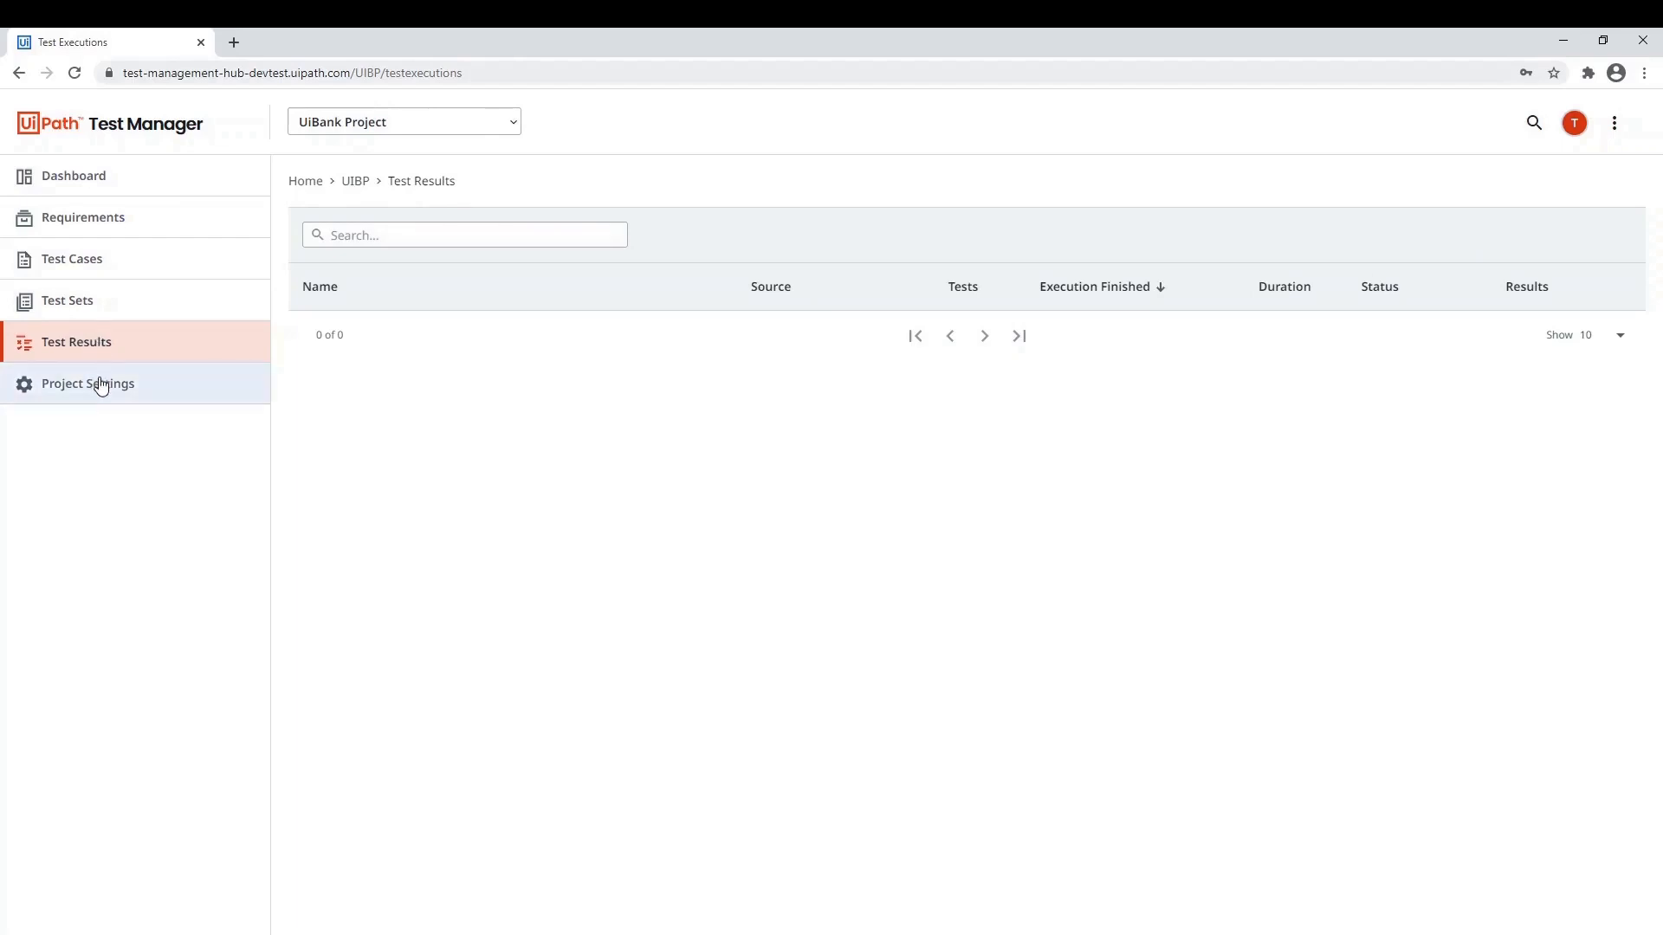
# - Open the project's settings and view the connection types offered for integration
pyautogui.click(102, 386)
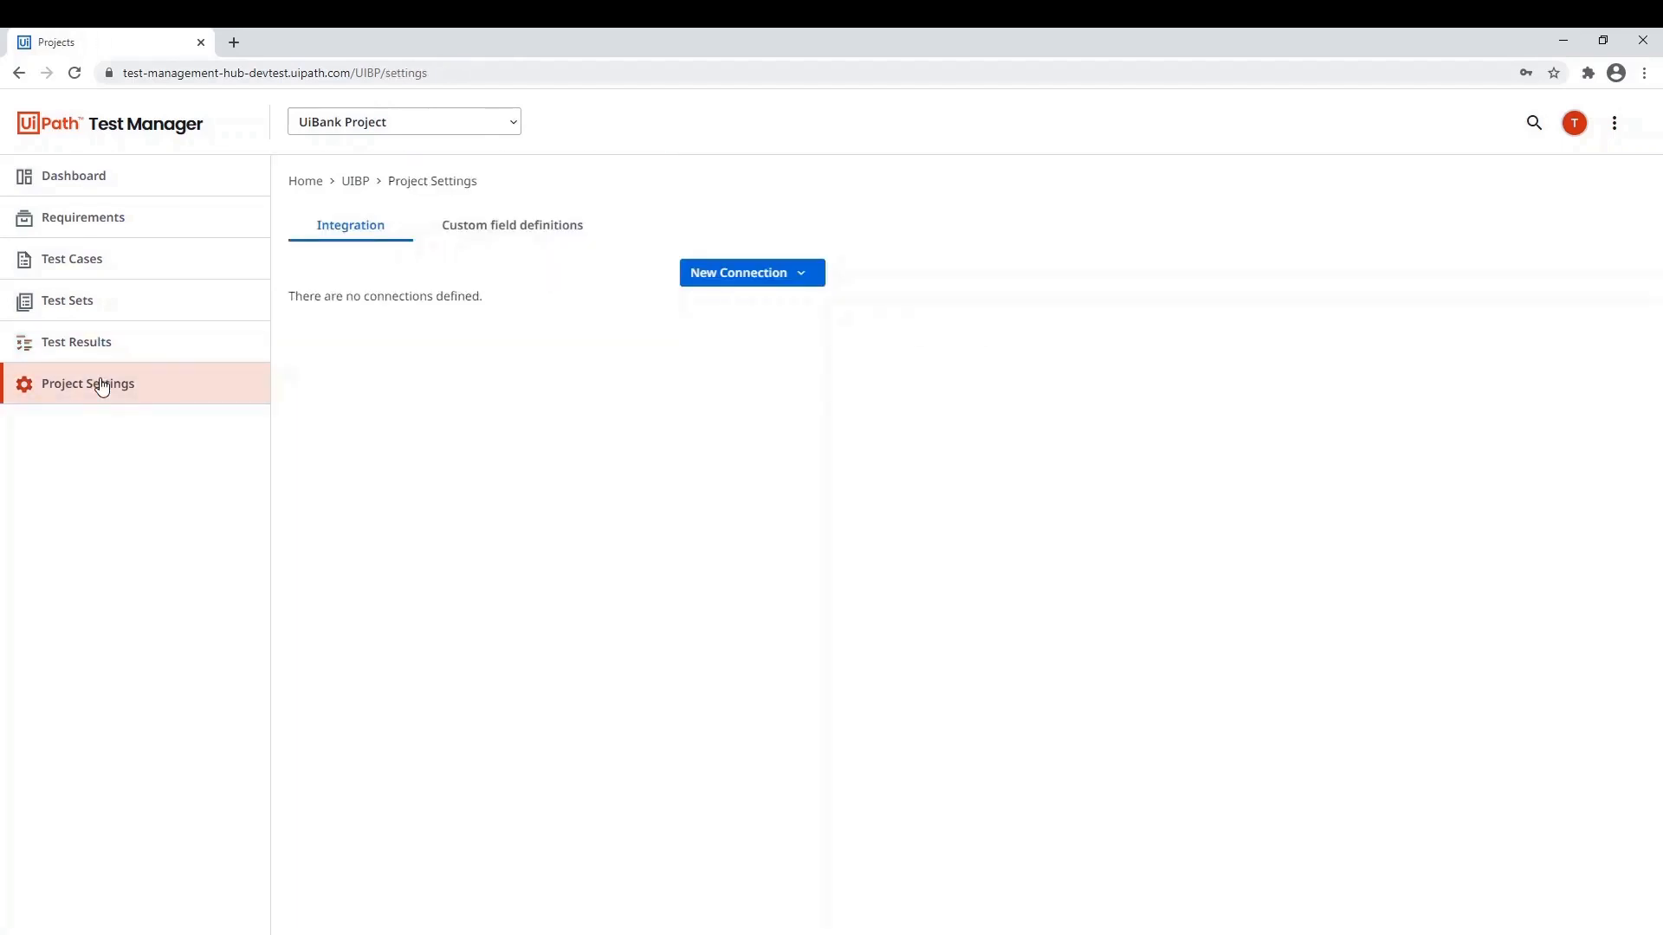
pyautogui.click(709, 279)
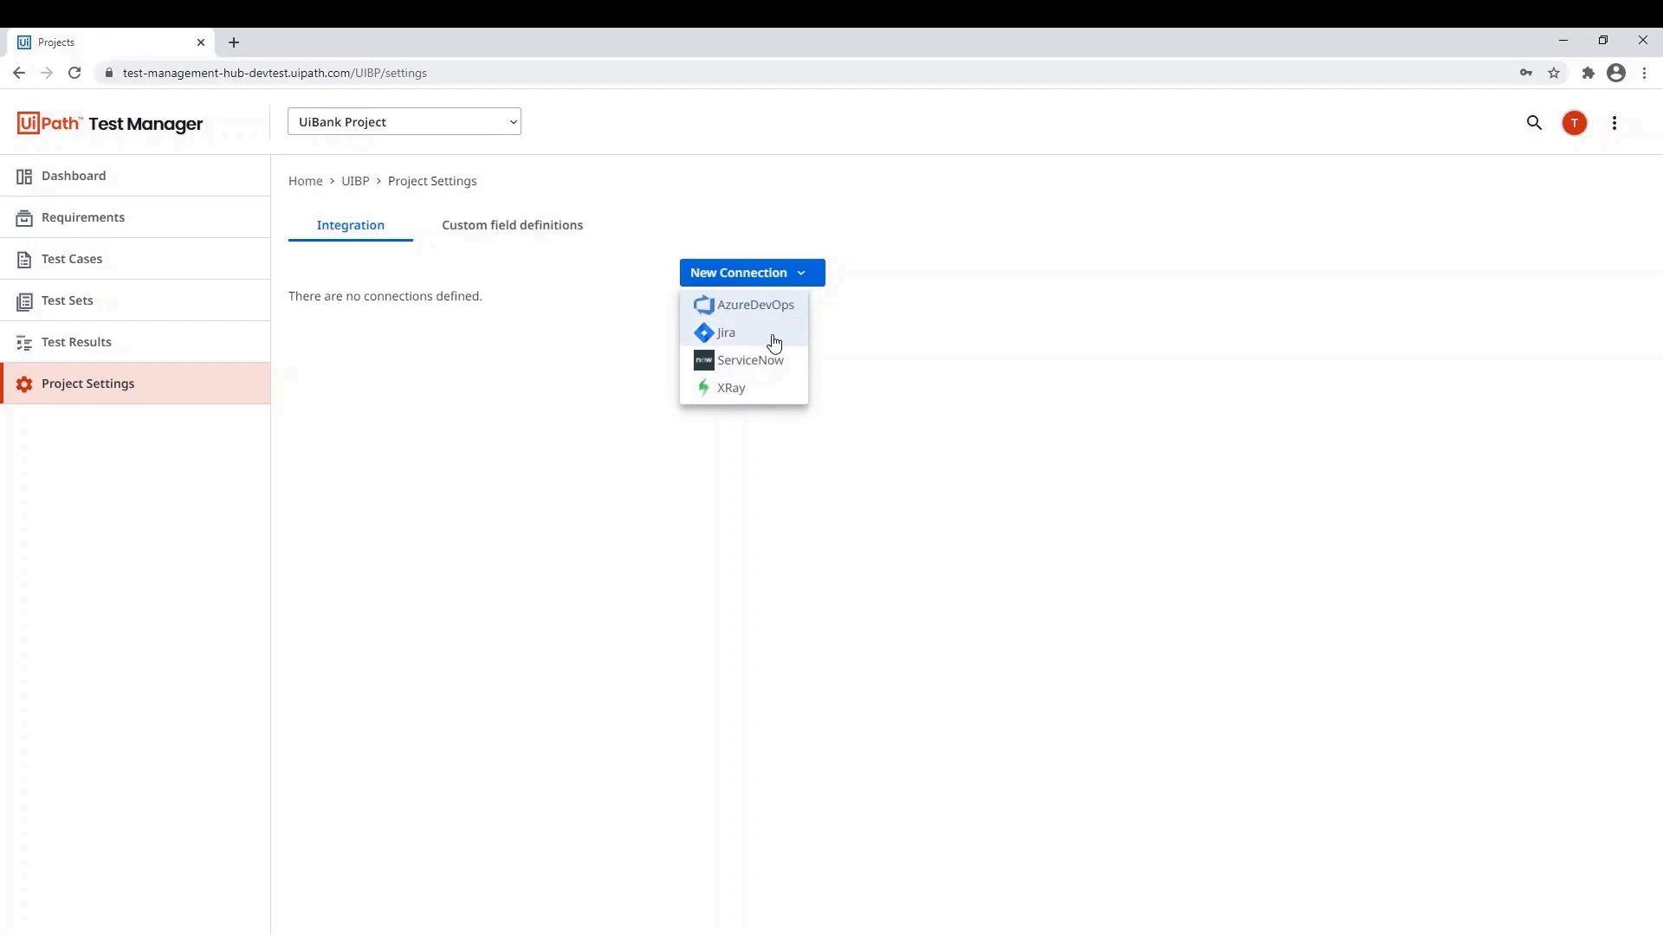
pyautogui.click(803, 277)
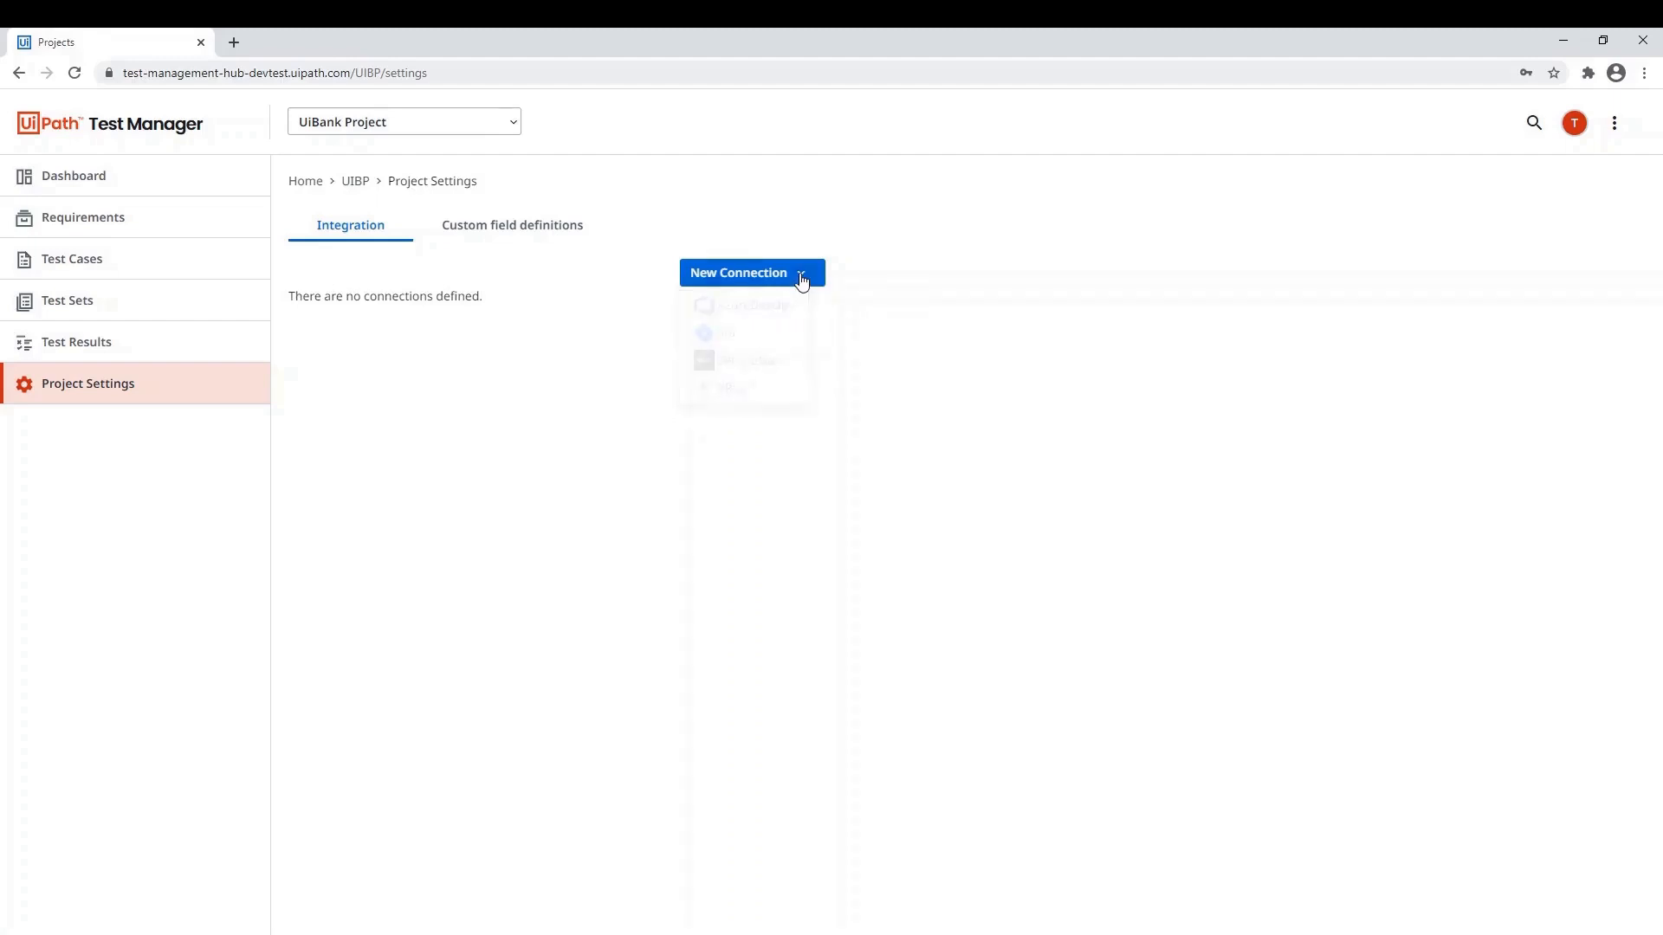
# - Start a custom field definition named Requirement Risk with object type Requirement and default value Low Risk
pyautogui.click(546, 248)
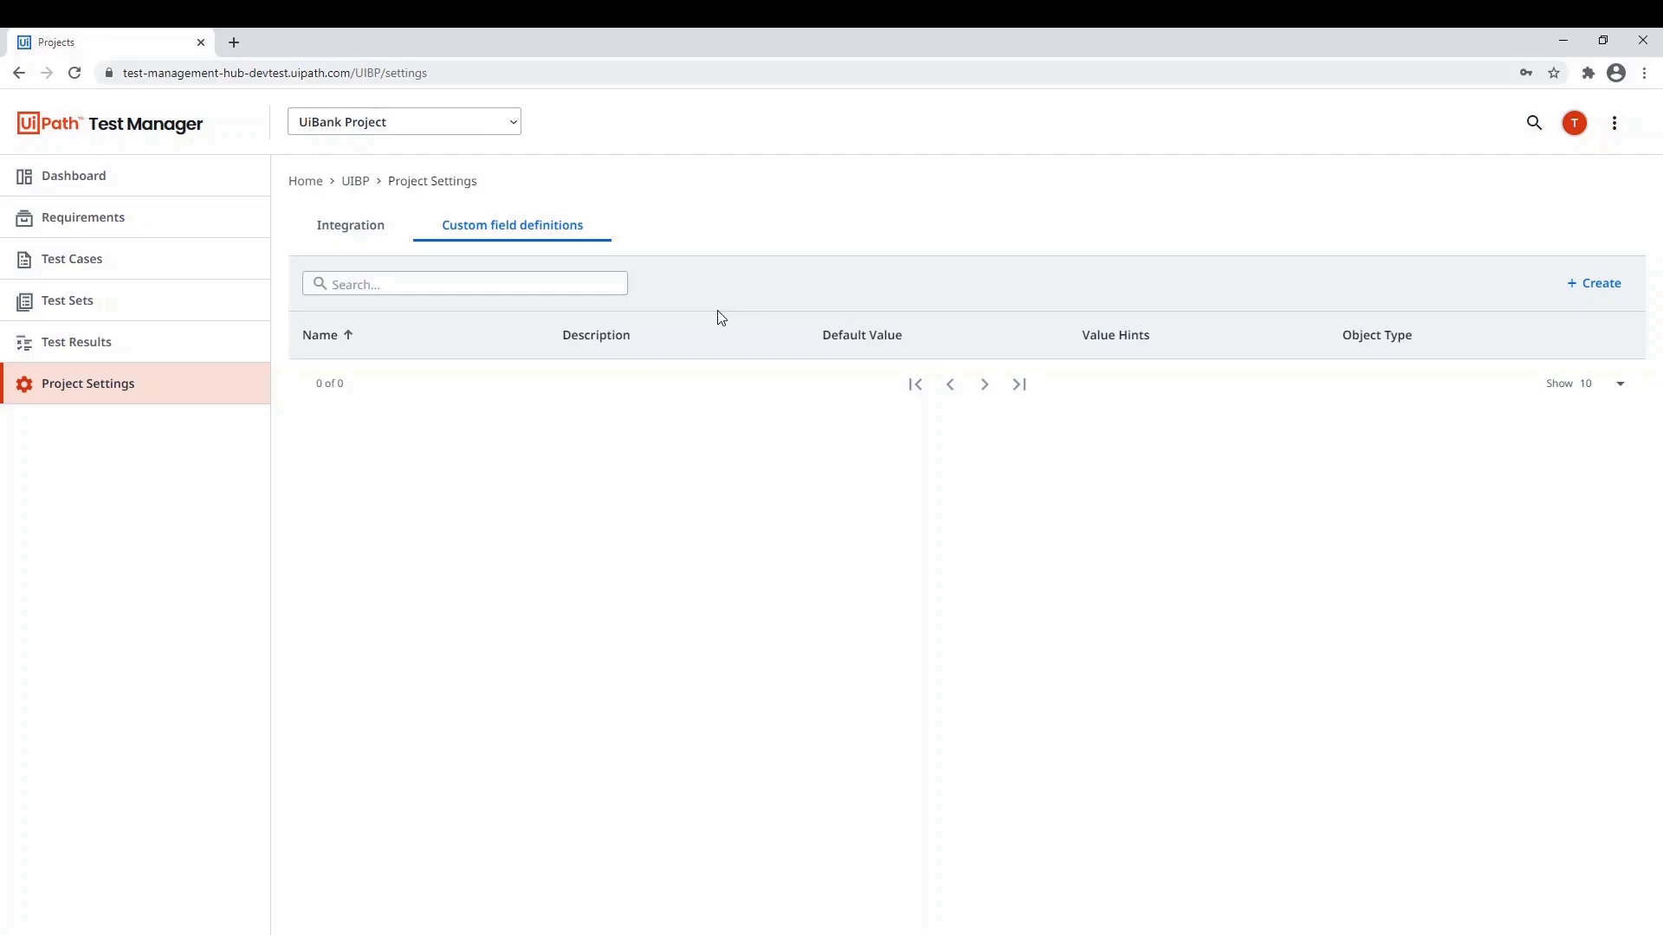
pyautogui.click(1589, 289)
pyautogui.click(735, 413)
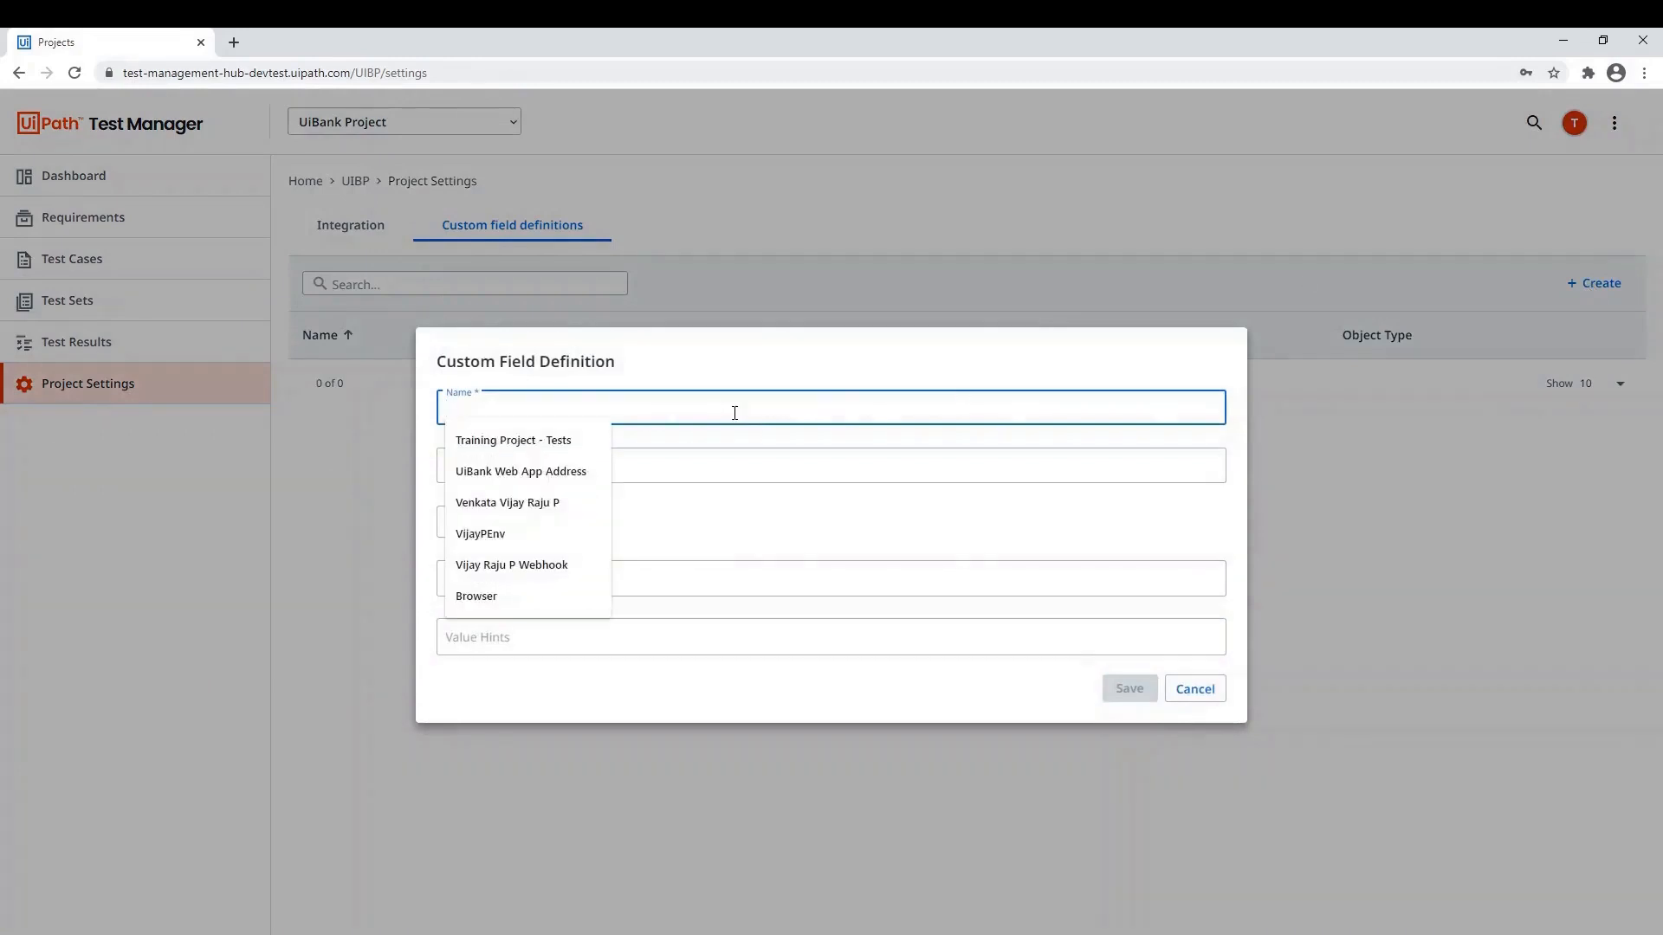
pyautogui.write('Requirement Risk')
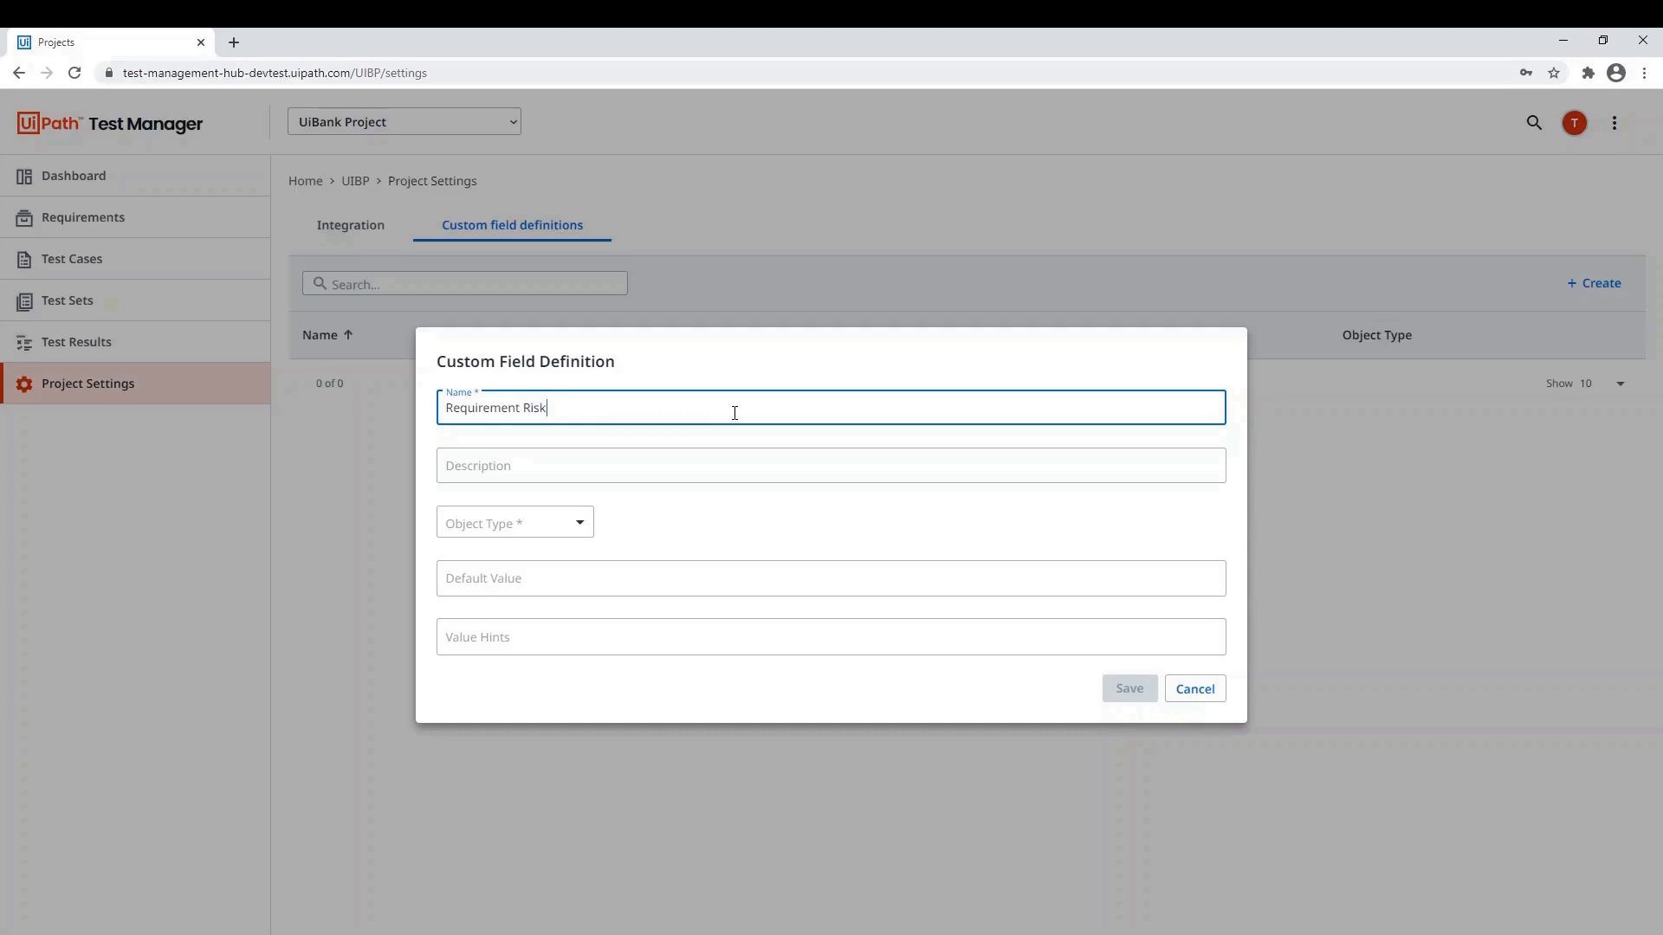
pyautogui.click(541, 522)
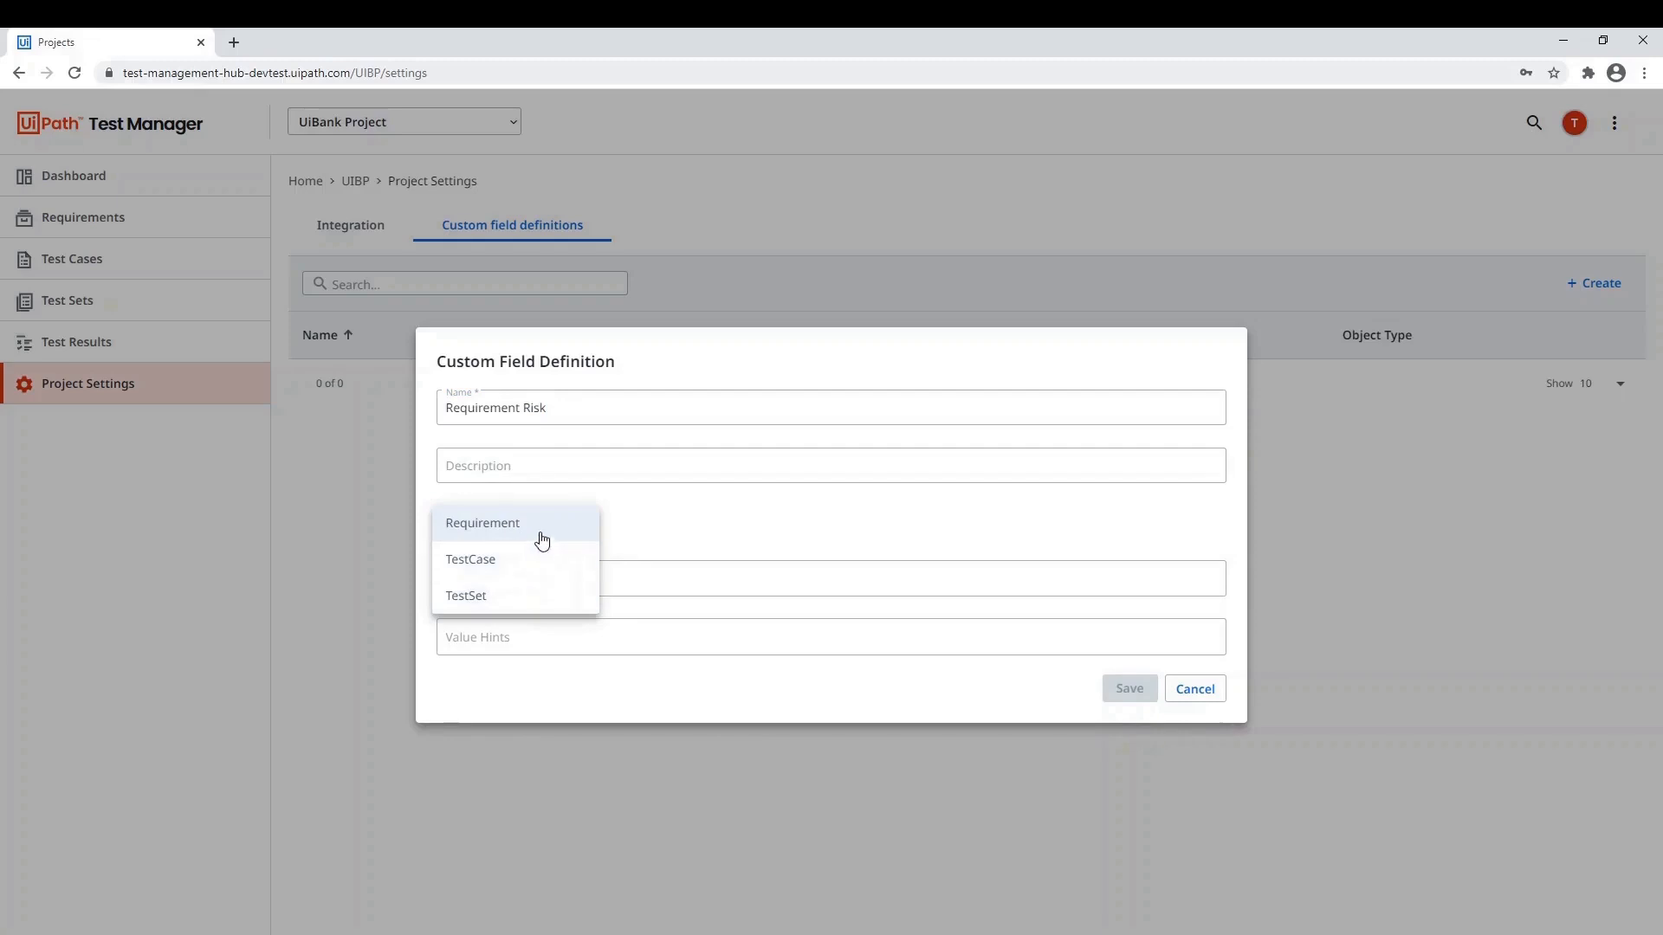
pyautogui.click(541, 533)
pyautogui.click(560, 574)
pyautogui.write('Low Ri')
pyautogui.write('sk')
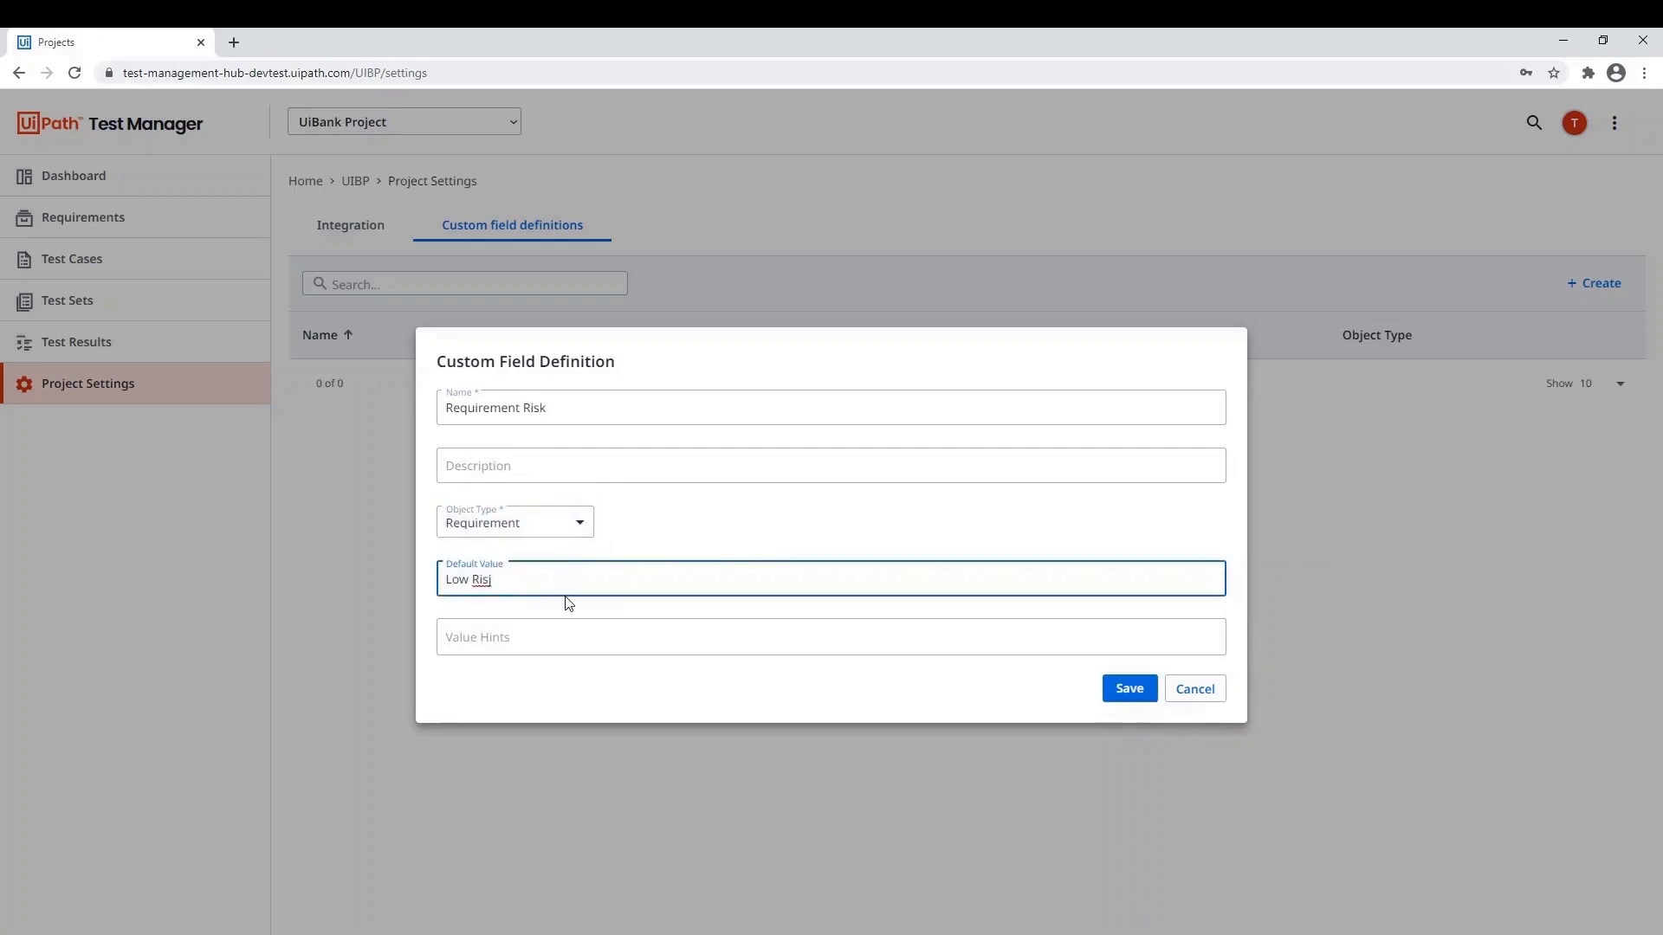
# - Add the value hints High Risk, Medium Risk and Low Risk to the Requirement Risk field and save the definition
pyautogui.click(508, 631)
pyautogui.write('High Risk')
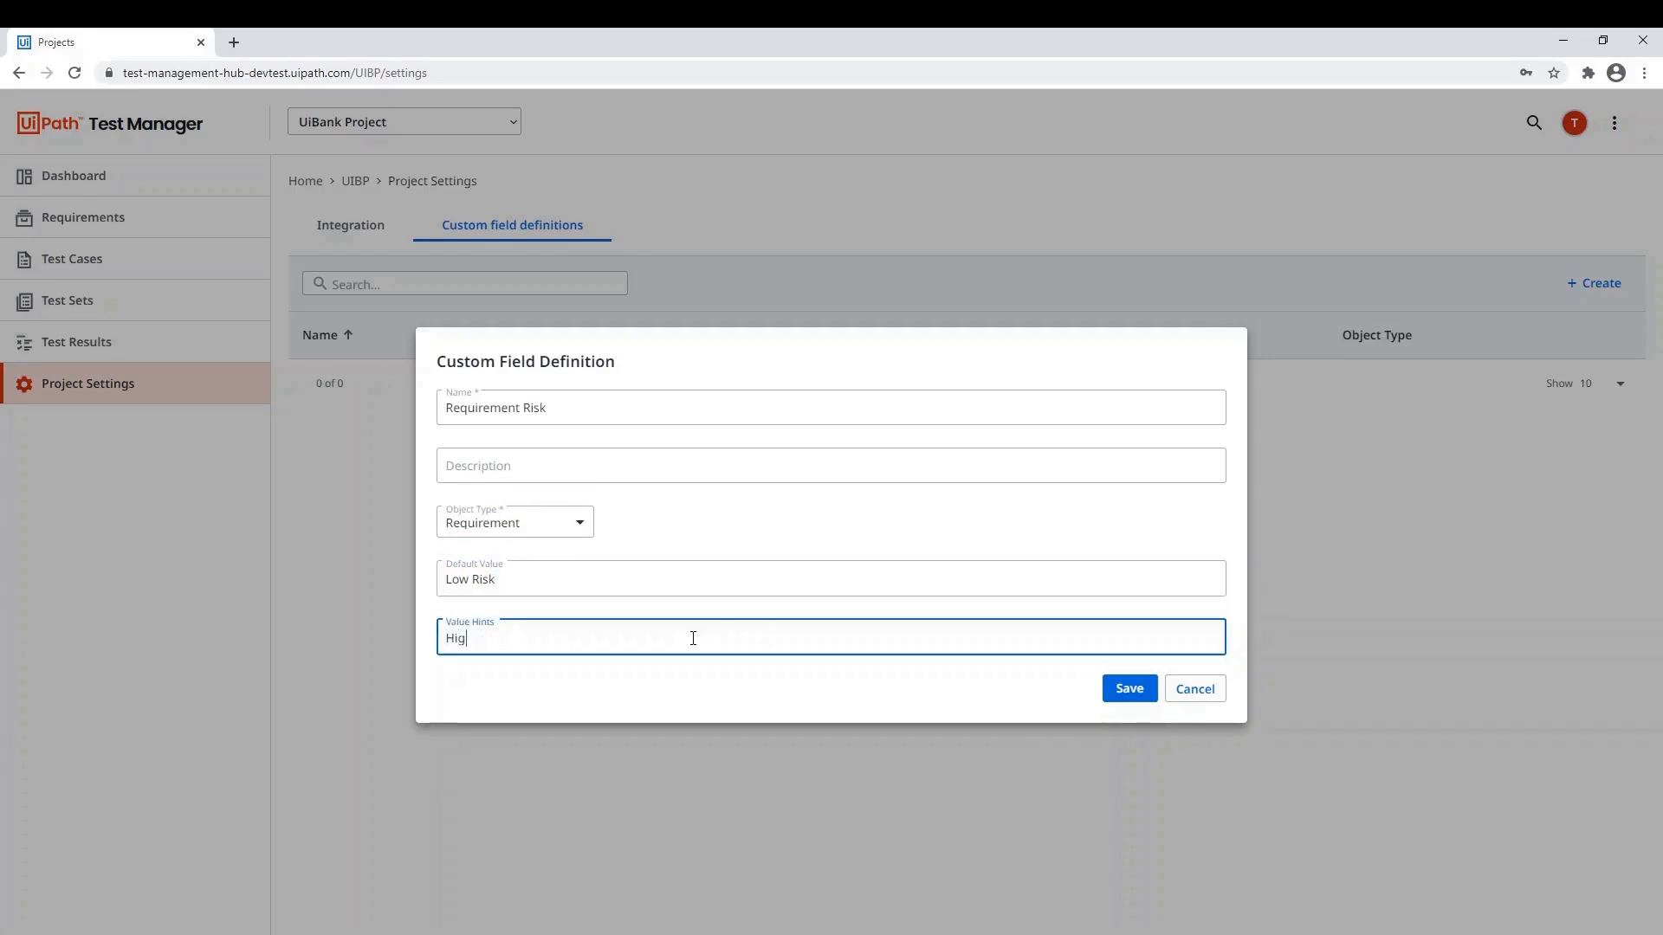
pyautogui.press('Return')
pyautogui.write('m Risk')
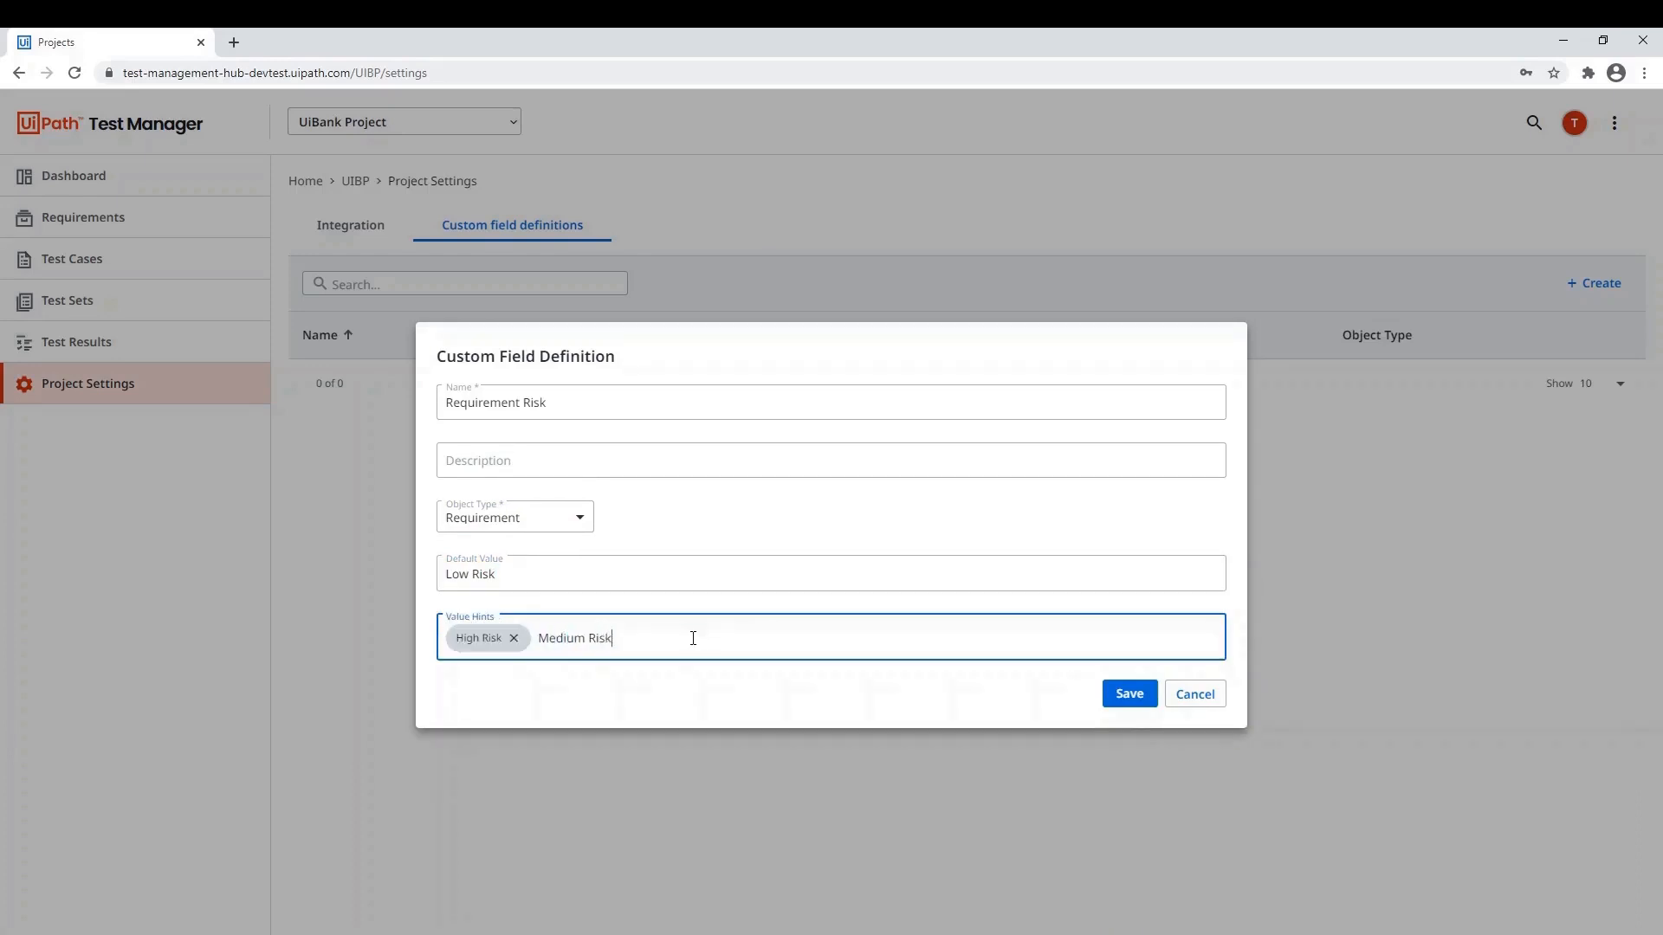
pyautogui.press('Return')
pyautogui.write('Low R')
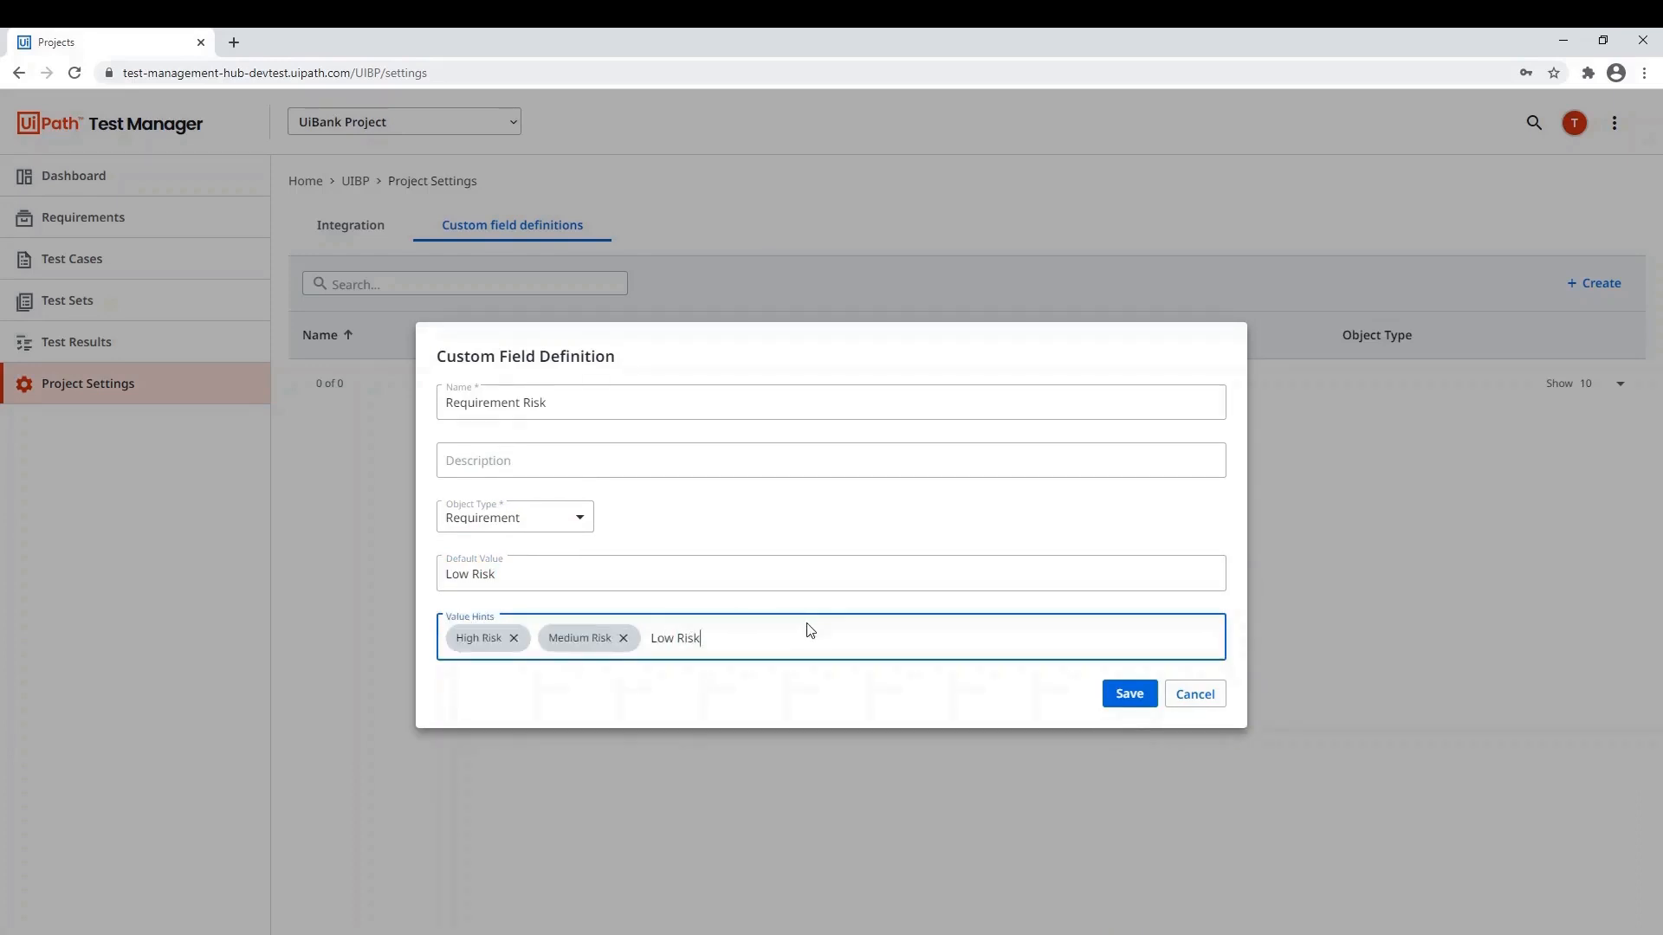
pyautogui.write('isk')
pyautogui.press('Return')
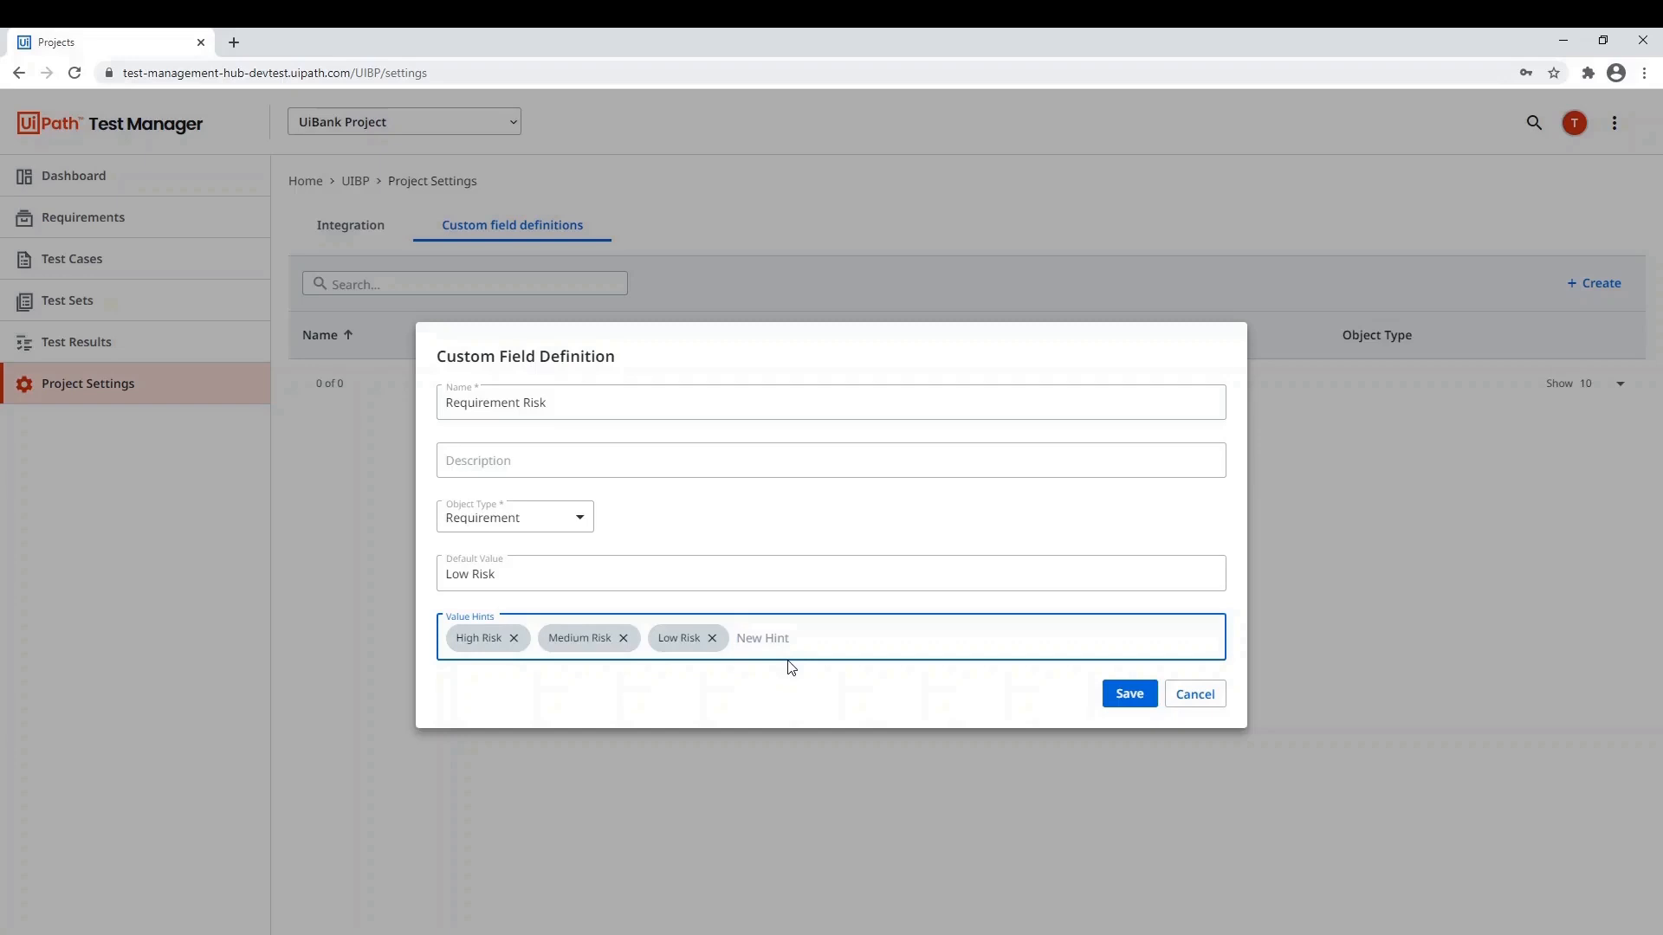
pyautogui.click(1114, 703)
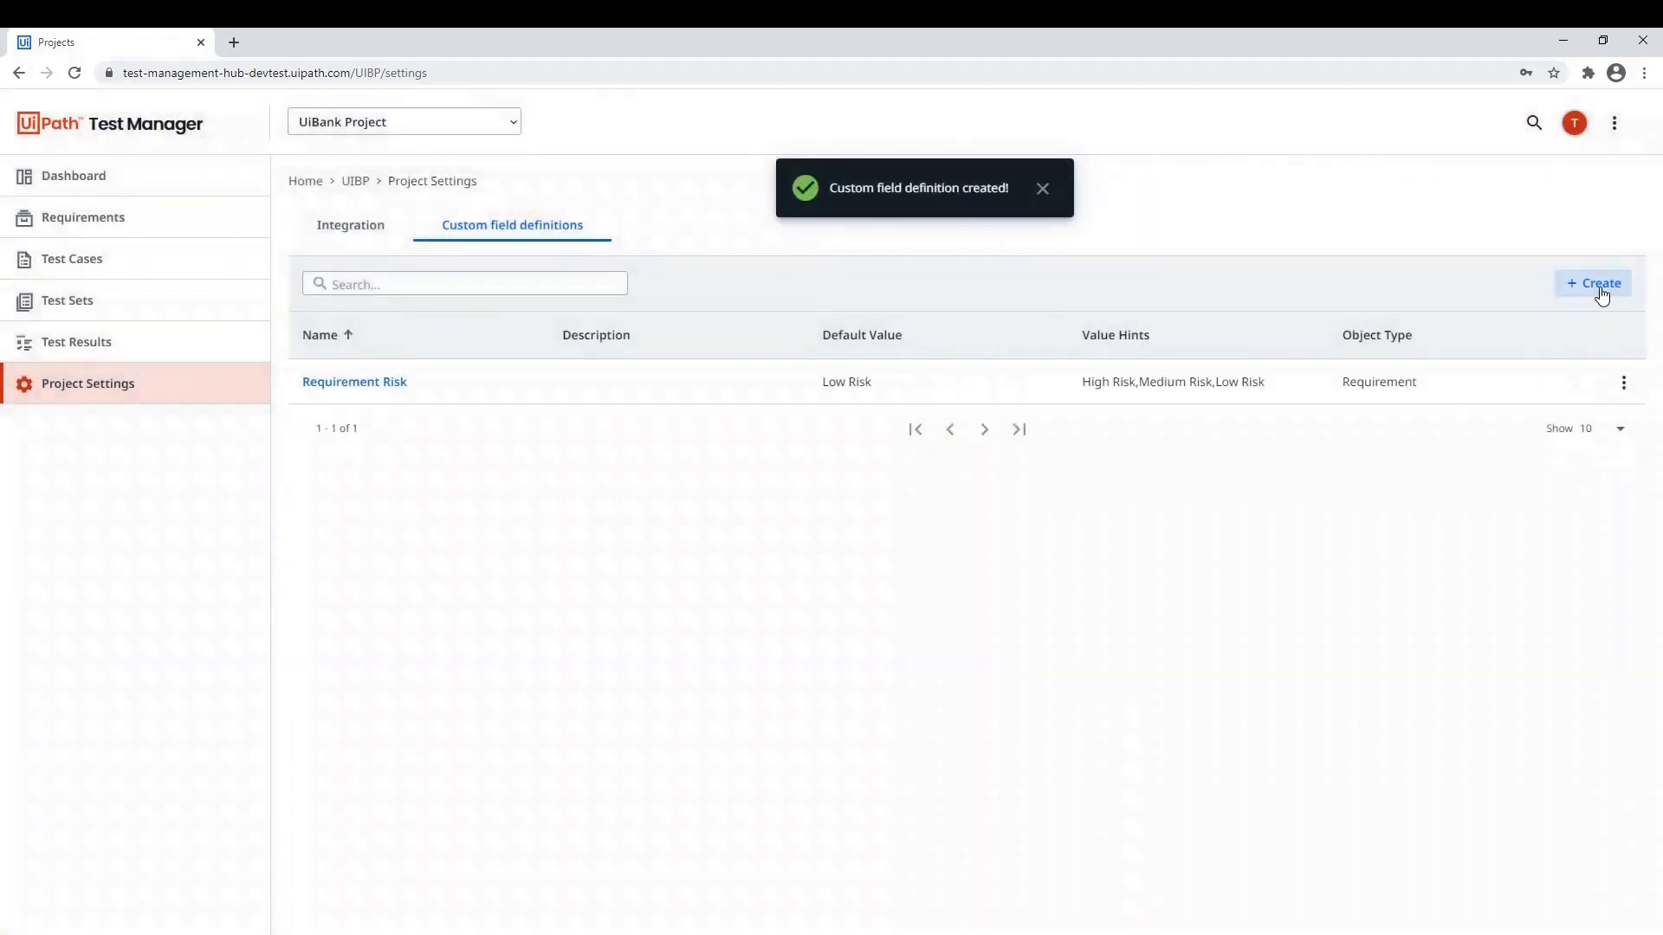
# - Start a custom field definition named Test Priority with object type TestCase and default value Low
pyautogui.click(1600, 286)
pyautogui.click(1047, 402)
pyautogui.write('Test')
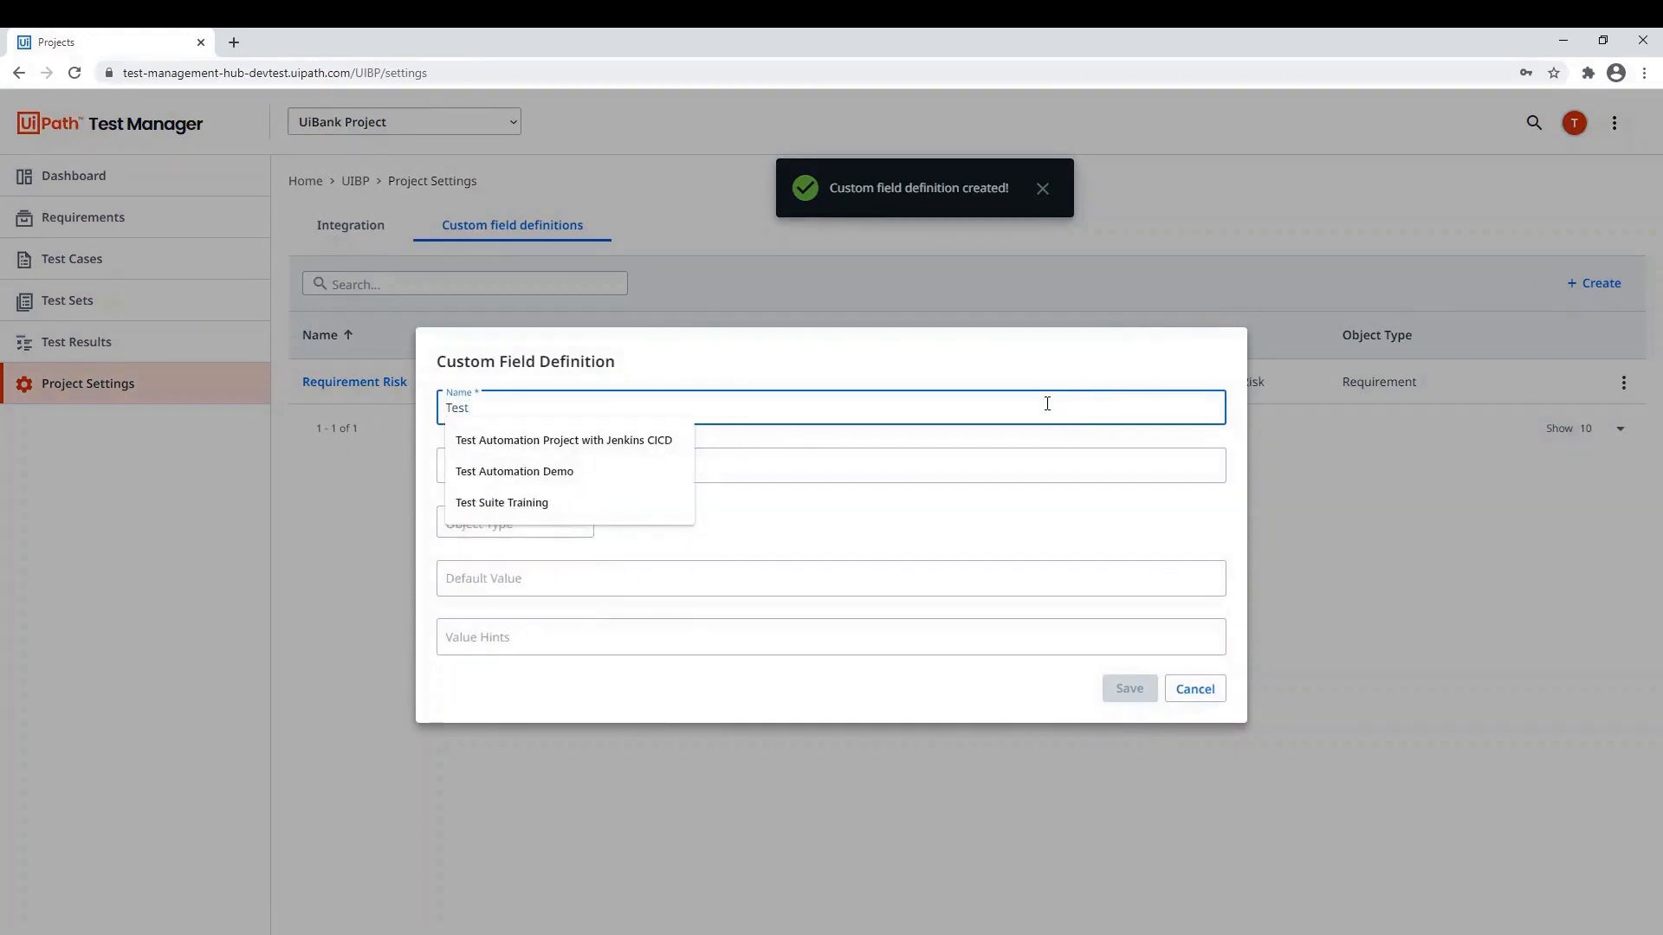
pyautogui.write(' Priority')
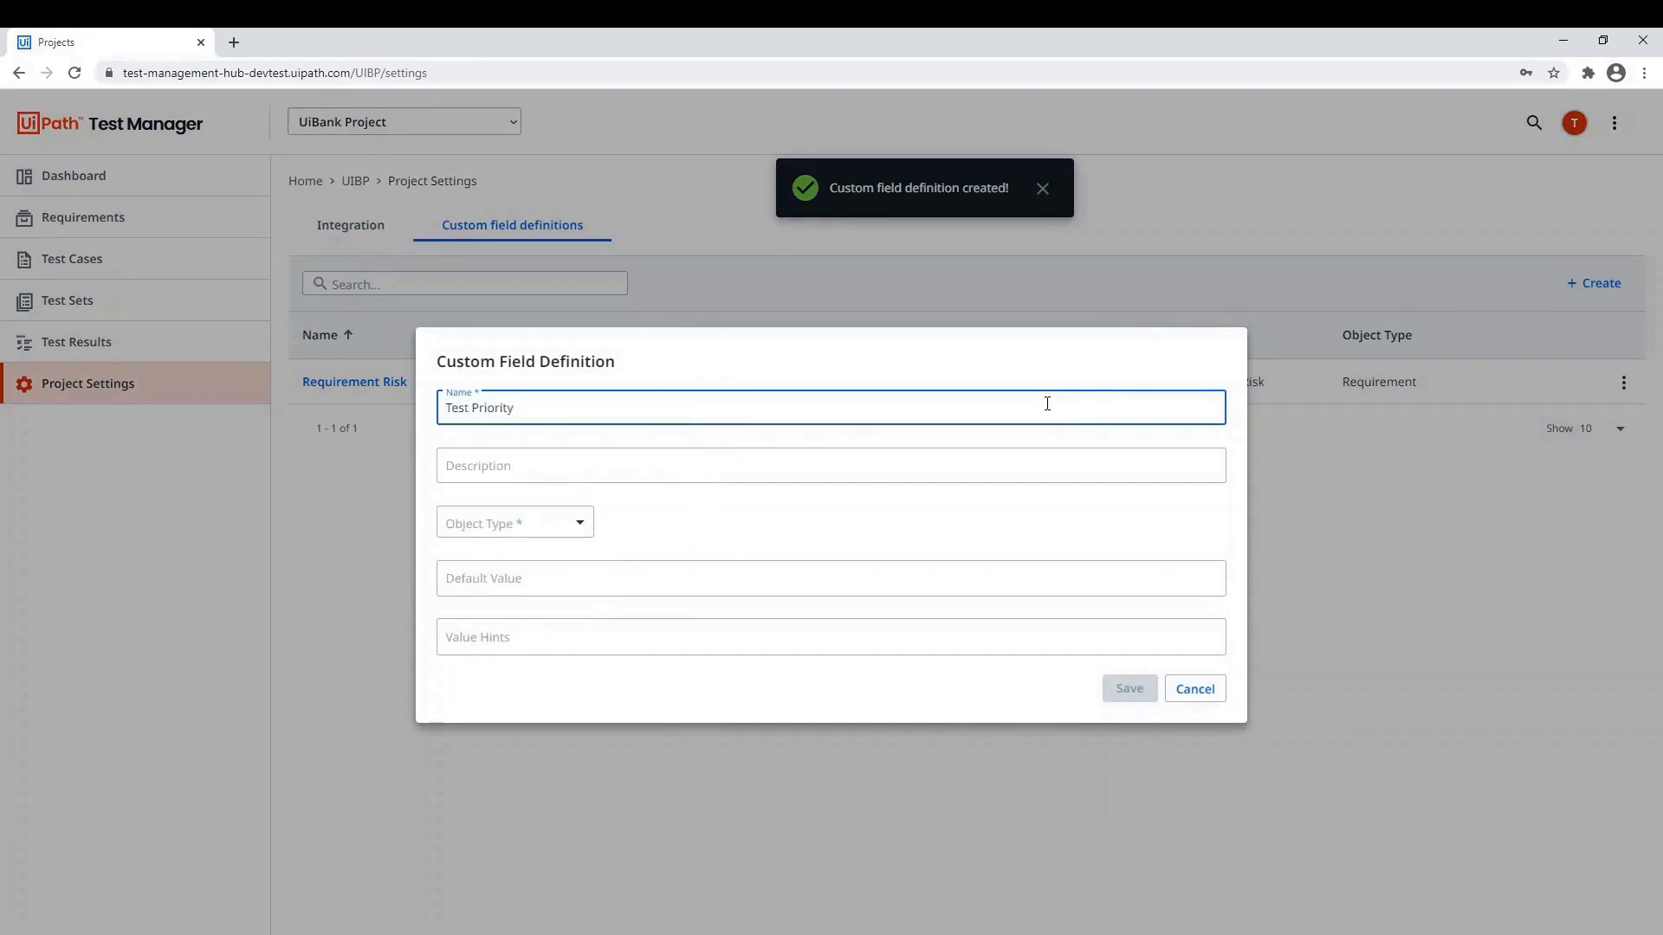
pyautogui.click(579, 523)
pyautogui.click(511, 560)
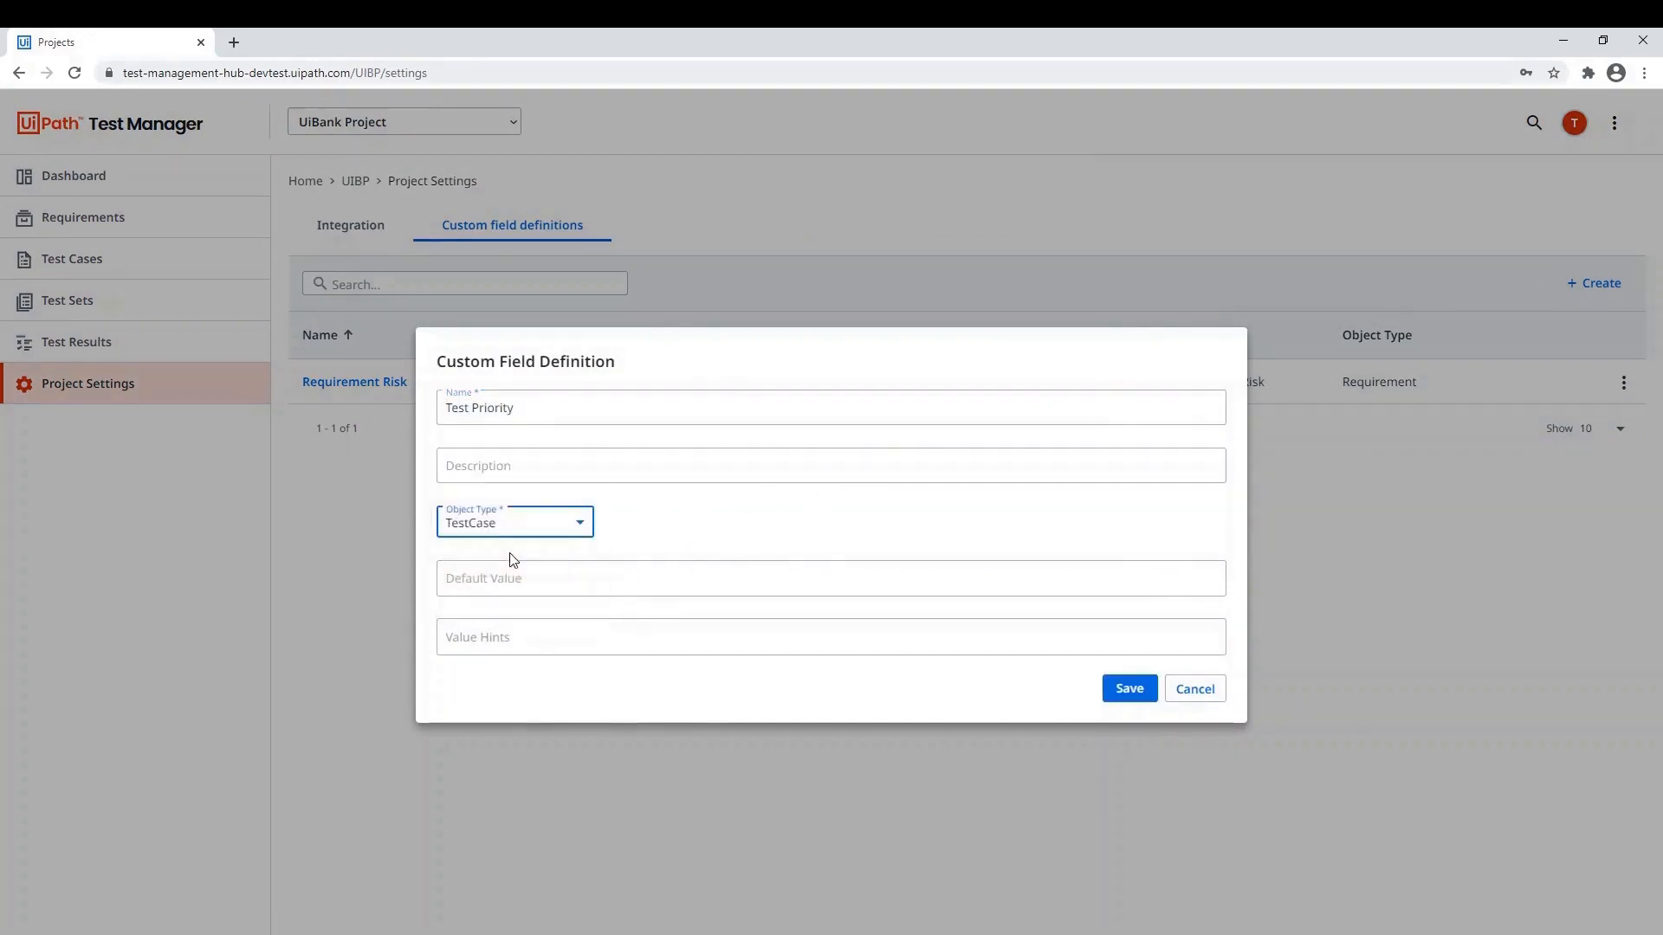
pyautogui.click(523, 575)
pyautogui.write('Low')
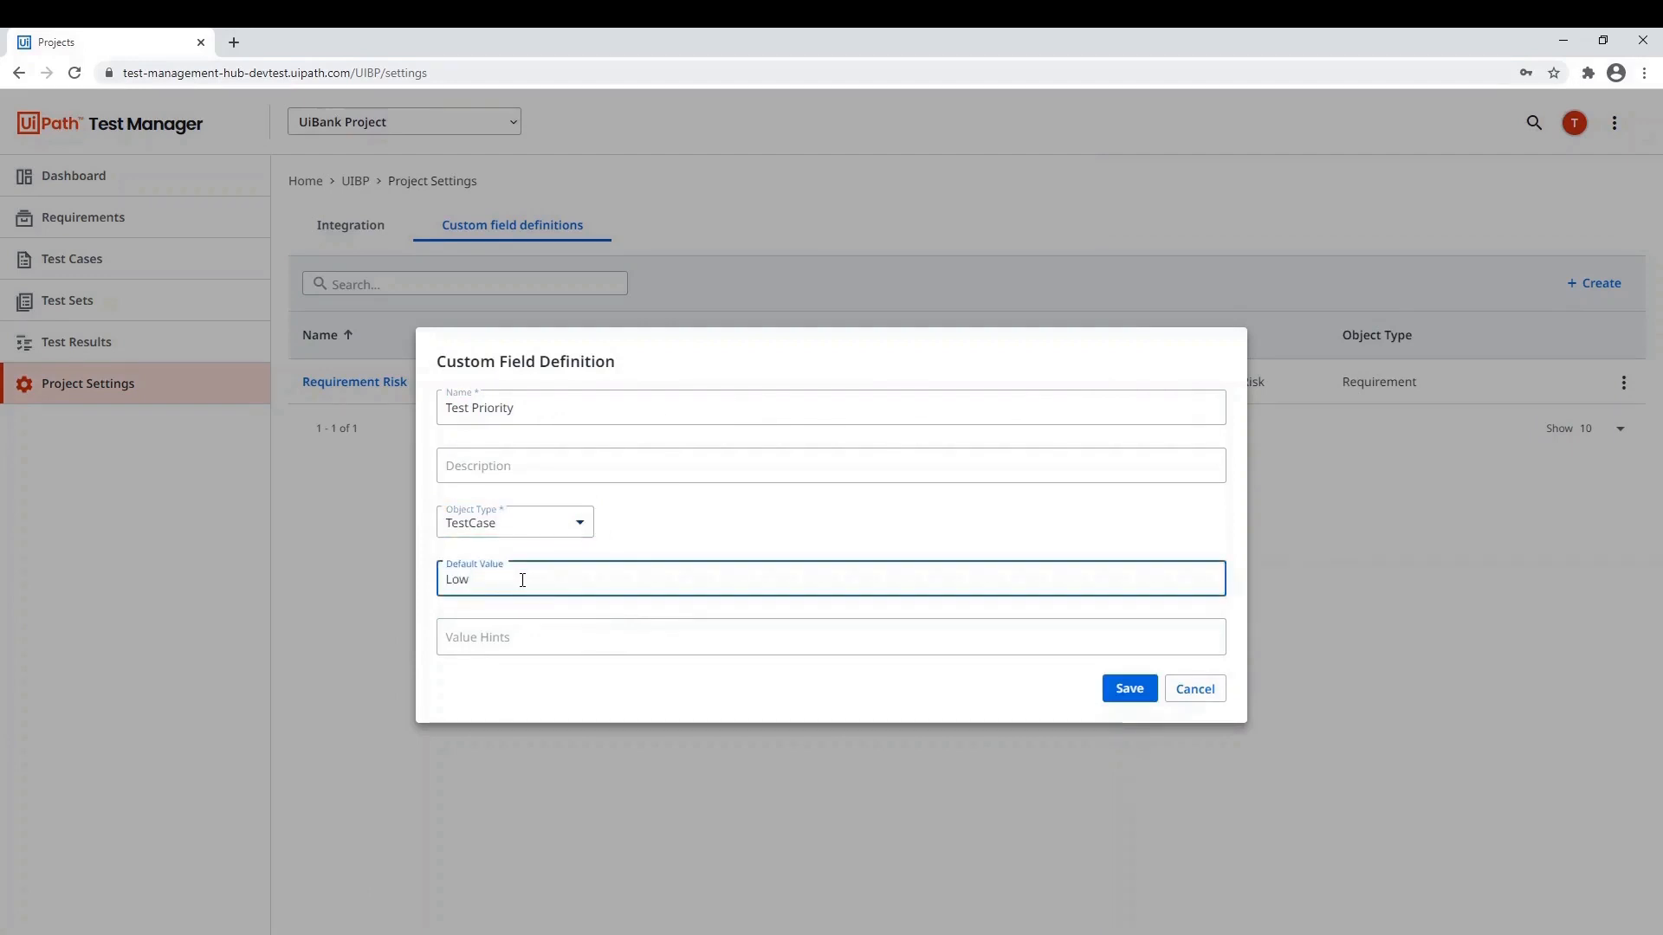
# - Add the value hints Critical, Very High, High and Low to the Test Priority field and save the definition
pyautogui.click(496, 636)
pyautogui.write('Critical')
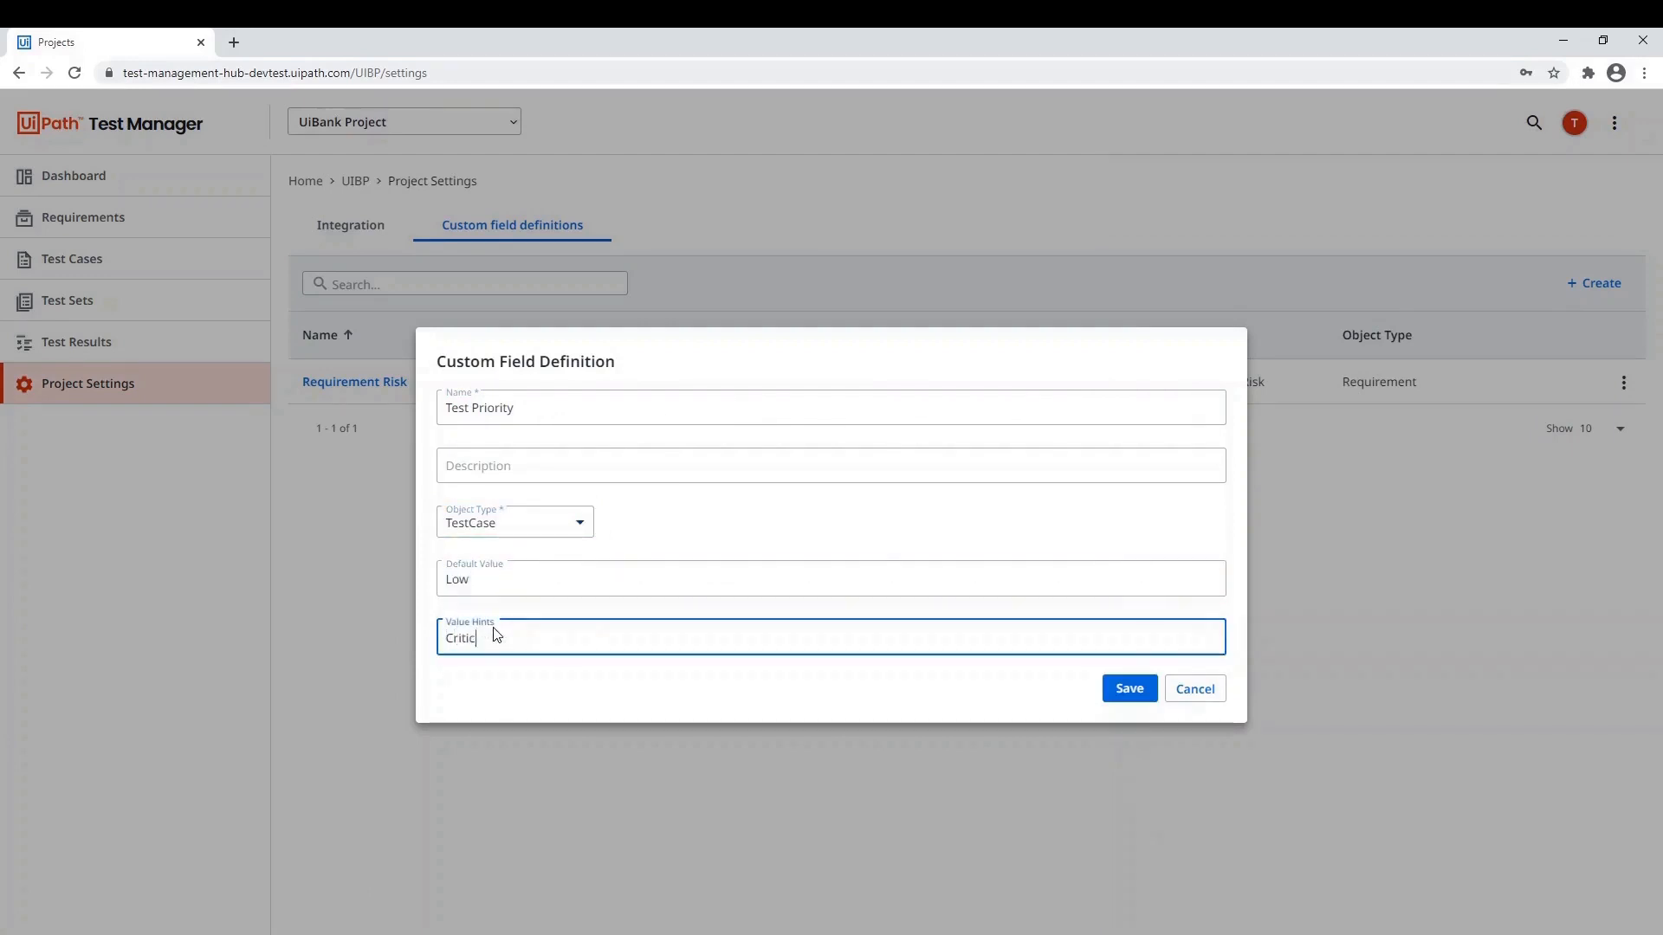
pyautogui.press('Return')
pyautogui.write('Gi')
pyautogui.press('BackSpace')
pyautogui.press('BackSpace')
pyautogui.write('Very High')
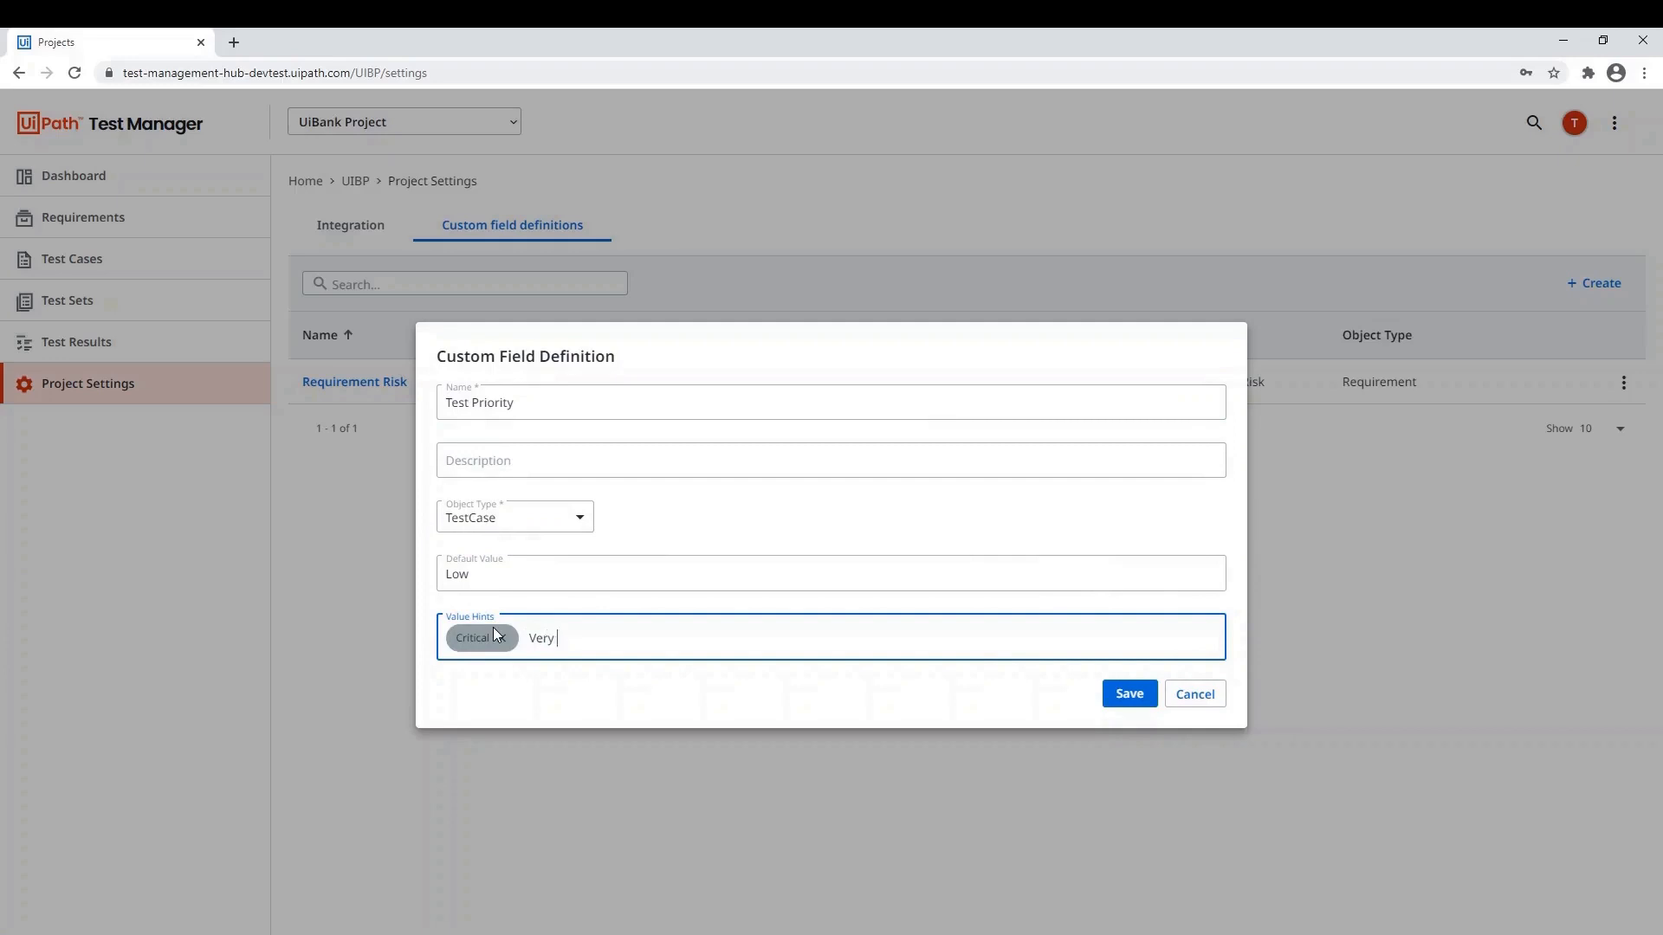
pyautogui.press('Return')
pyautogui.write('High')
pyautogui.press('Return')
pyautogui.write('Low')
pyautogui.press('Return')
pyautogui.click(1107, 701)
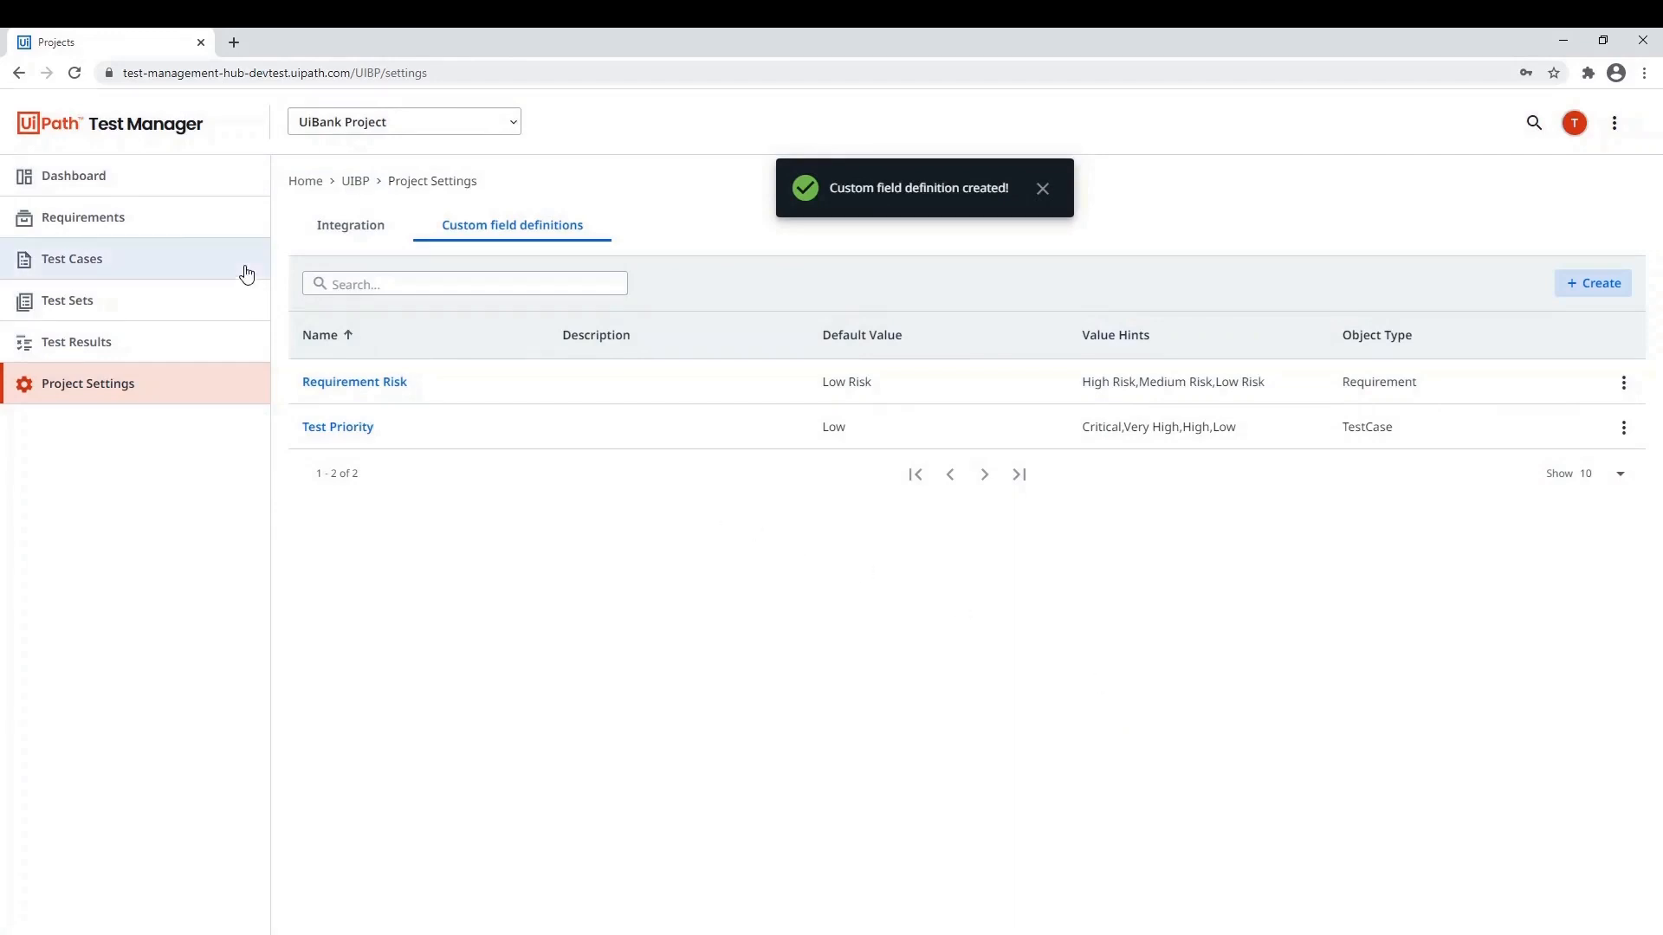
# - Create a requirement named "As a User, I should be able to login to UiBank Web Page" in the project
pyautogui.click(114, 221)
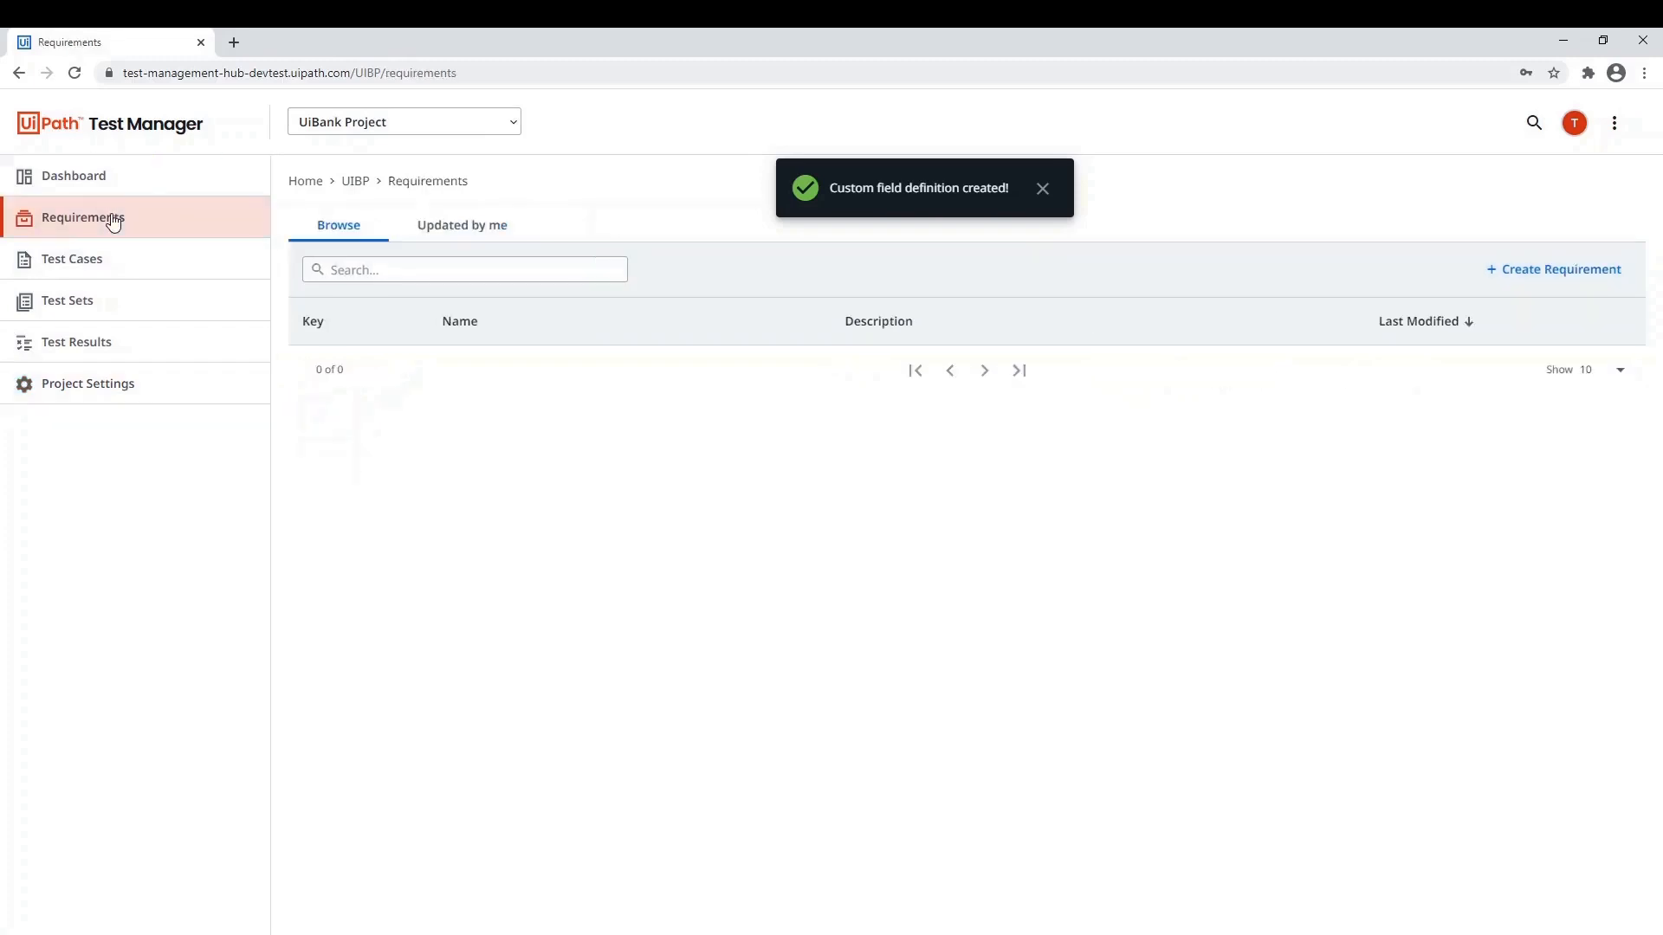
pyautogui.click(1539, 274)
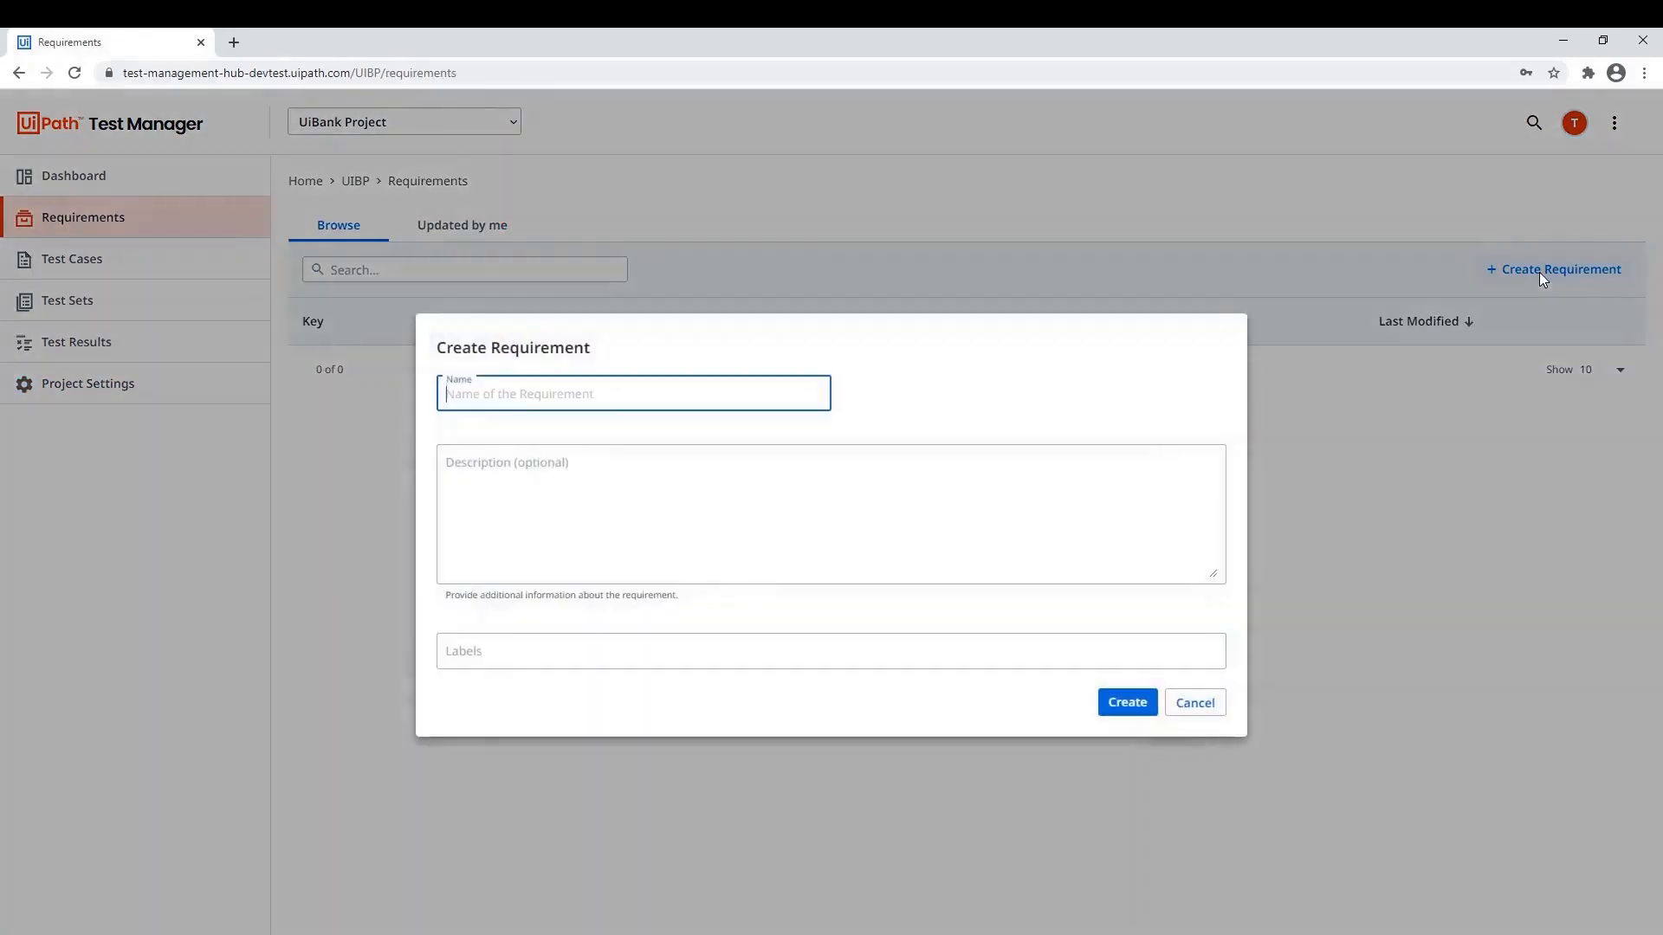
pyautogui.write('As a User, I should be able to login to UiBank Web Page')
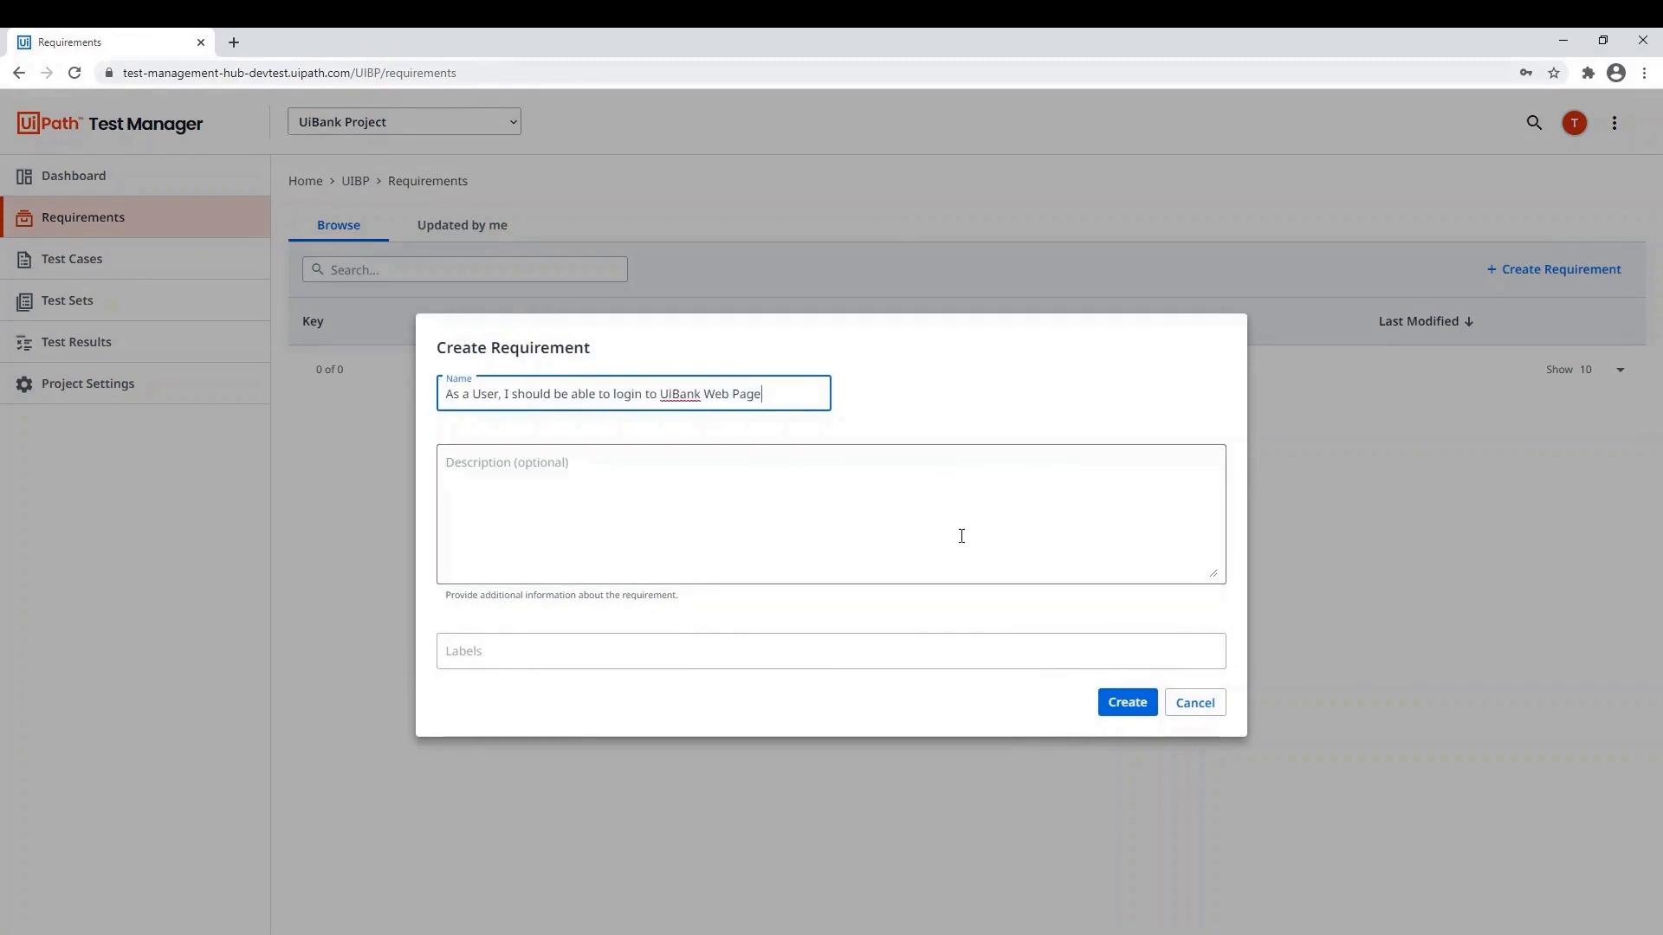
pyautogui.click(1134, 701)
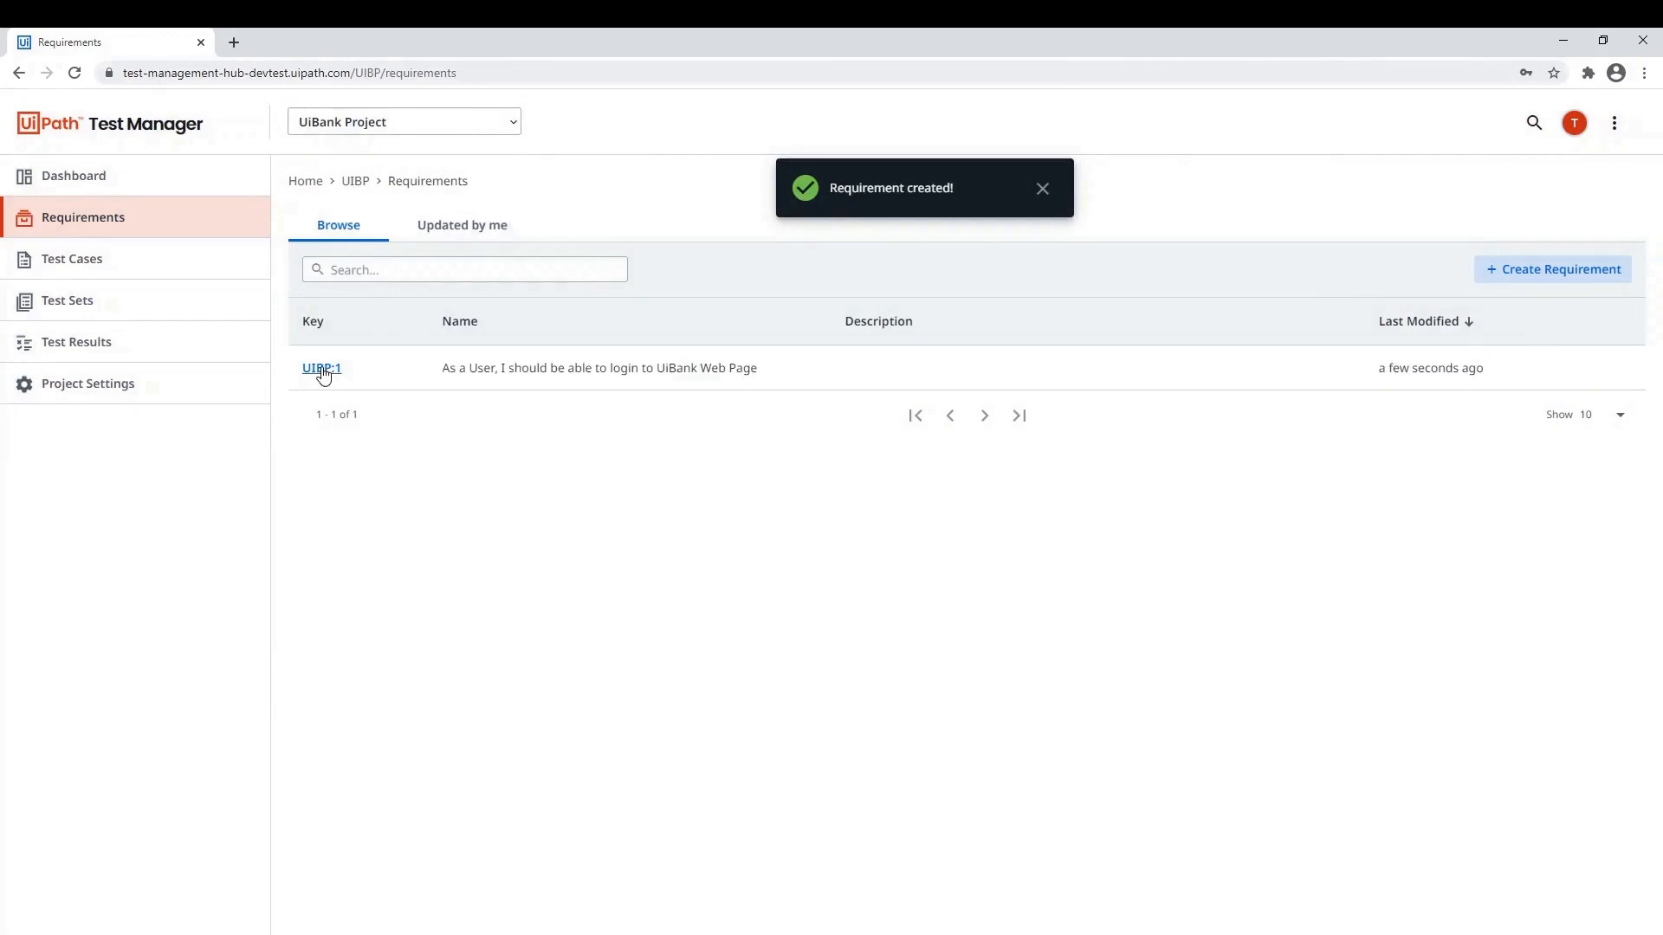
# - Open the new requirement's details and view the choices offered for its Requirement Risk field
pyautogui.click(321, 368)
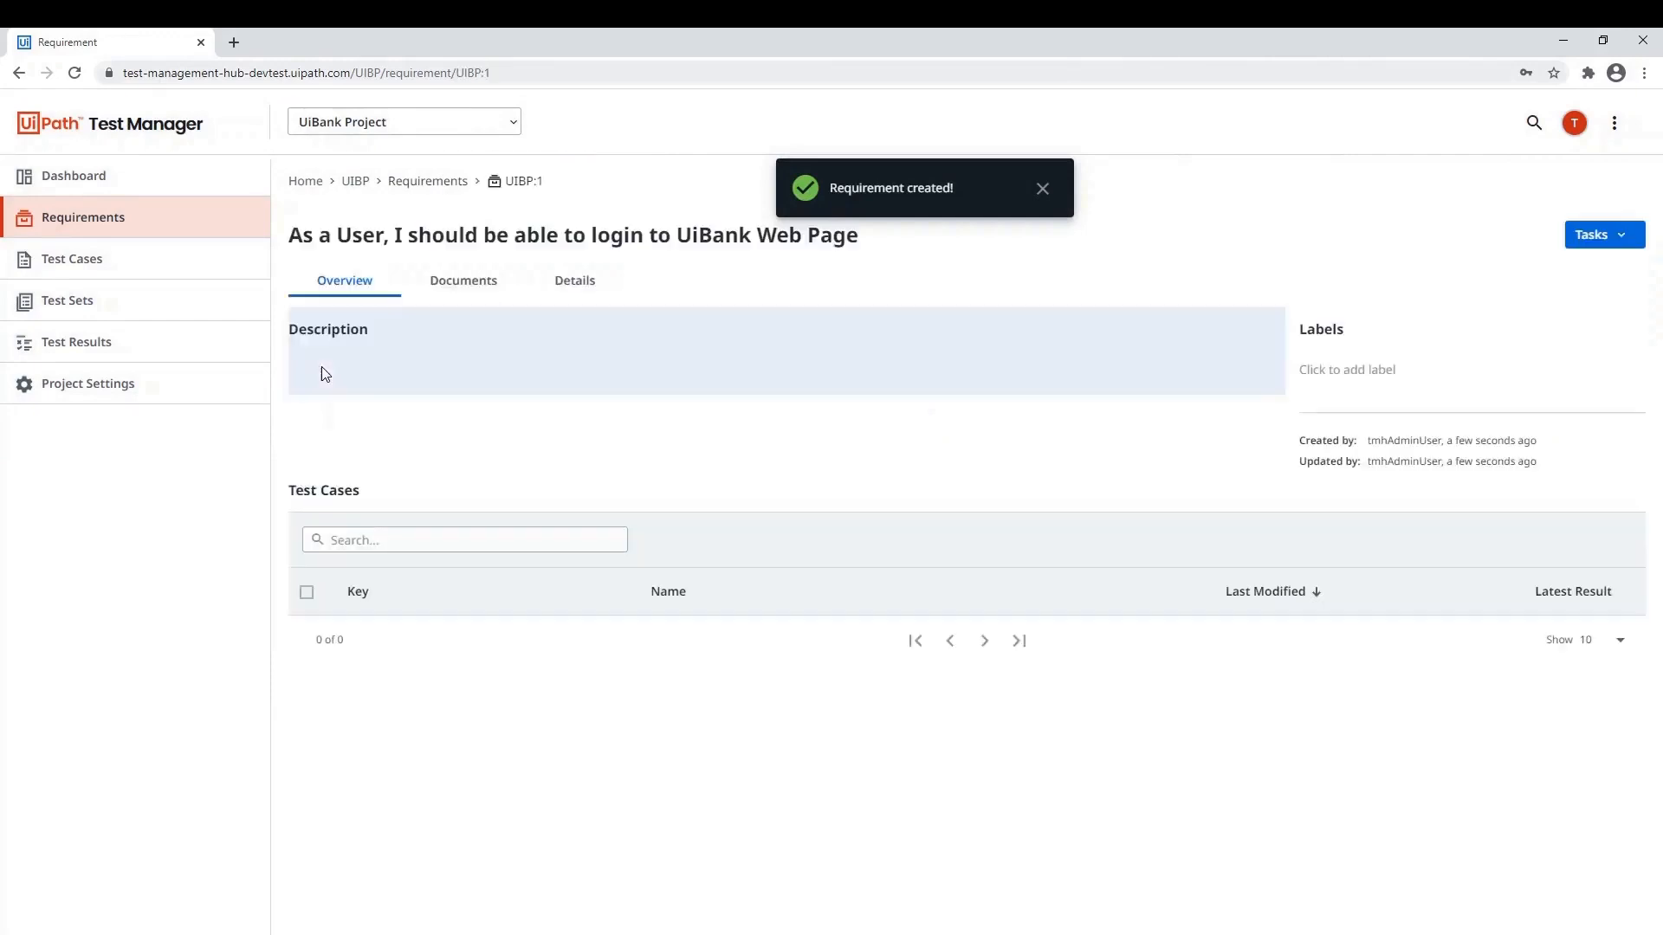
pyautogui.click(563, 302)
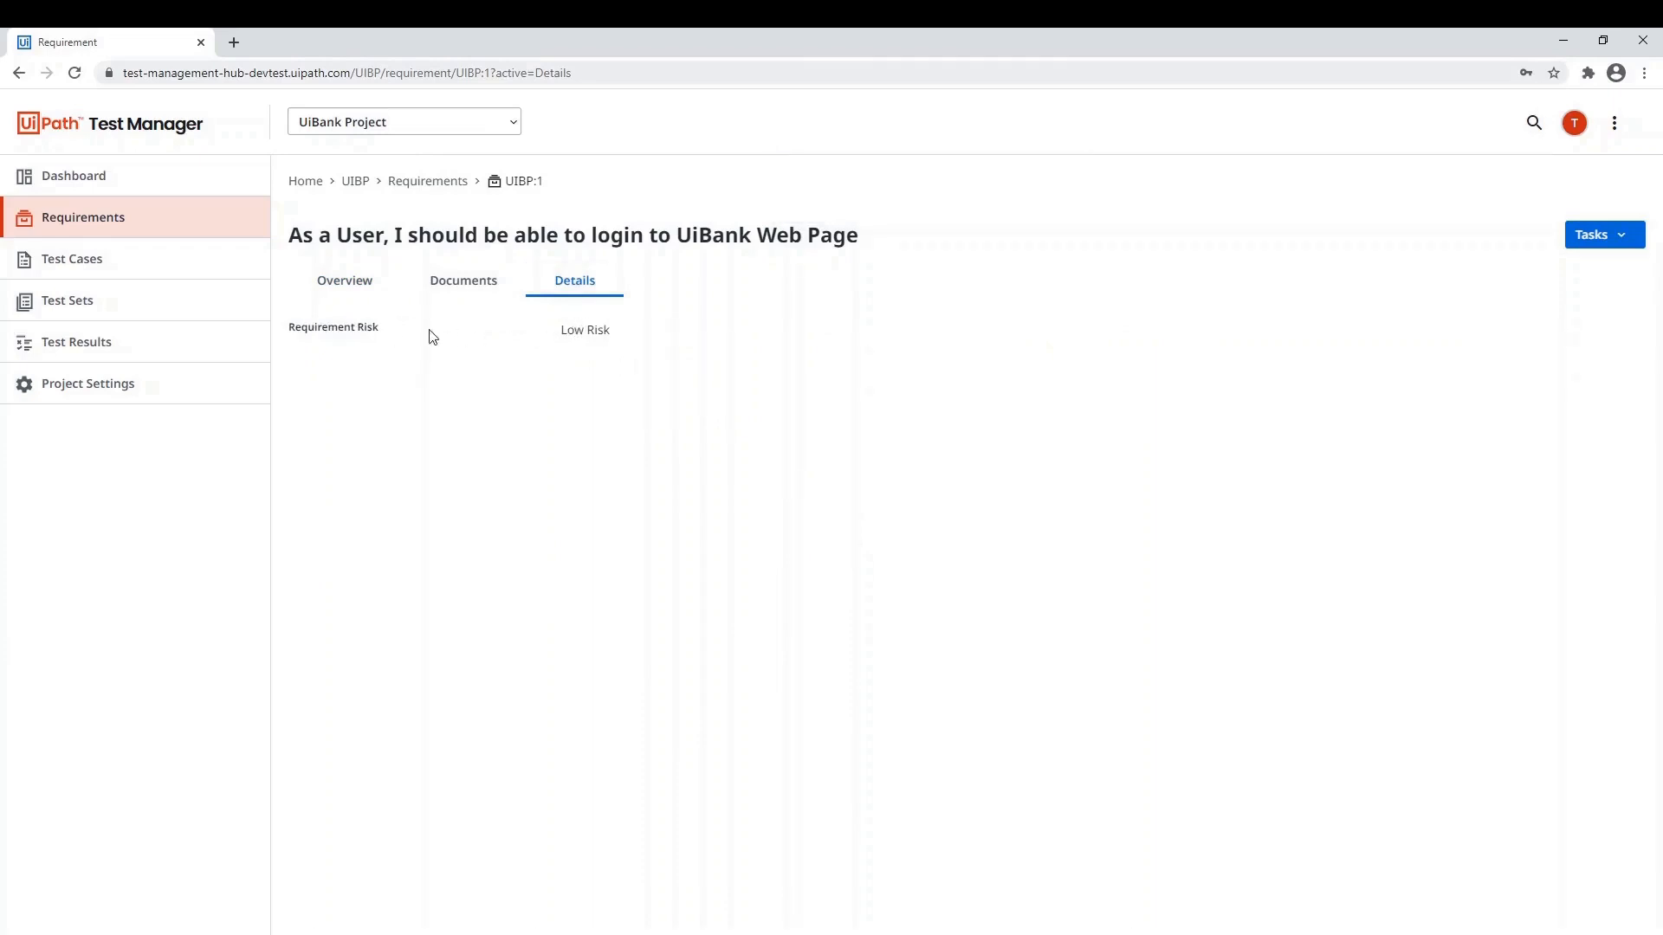
pyautogui.click(578, 330)
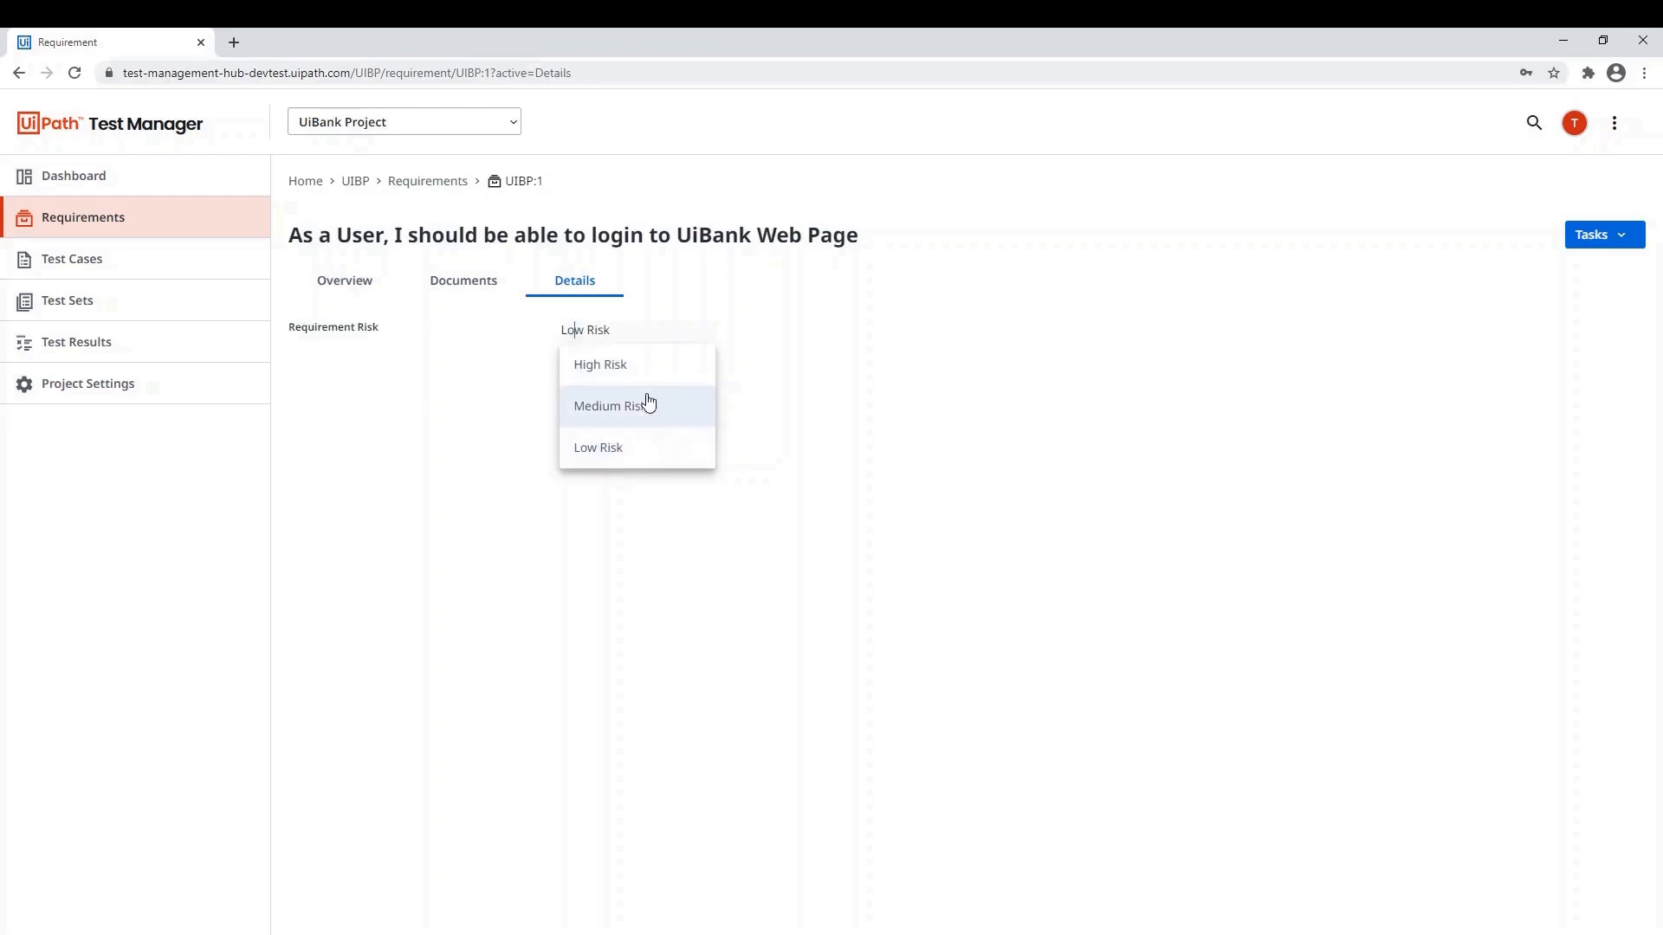
pyautogui.click(786, 371)
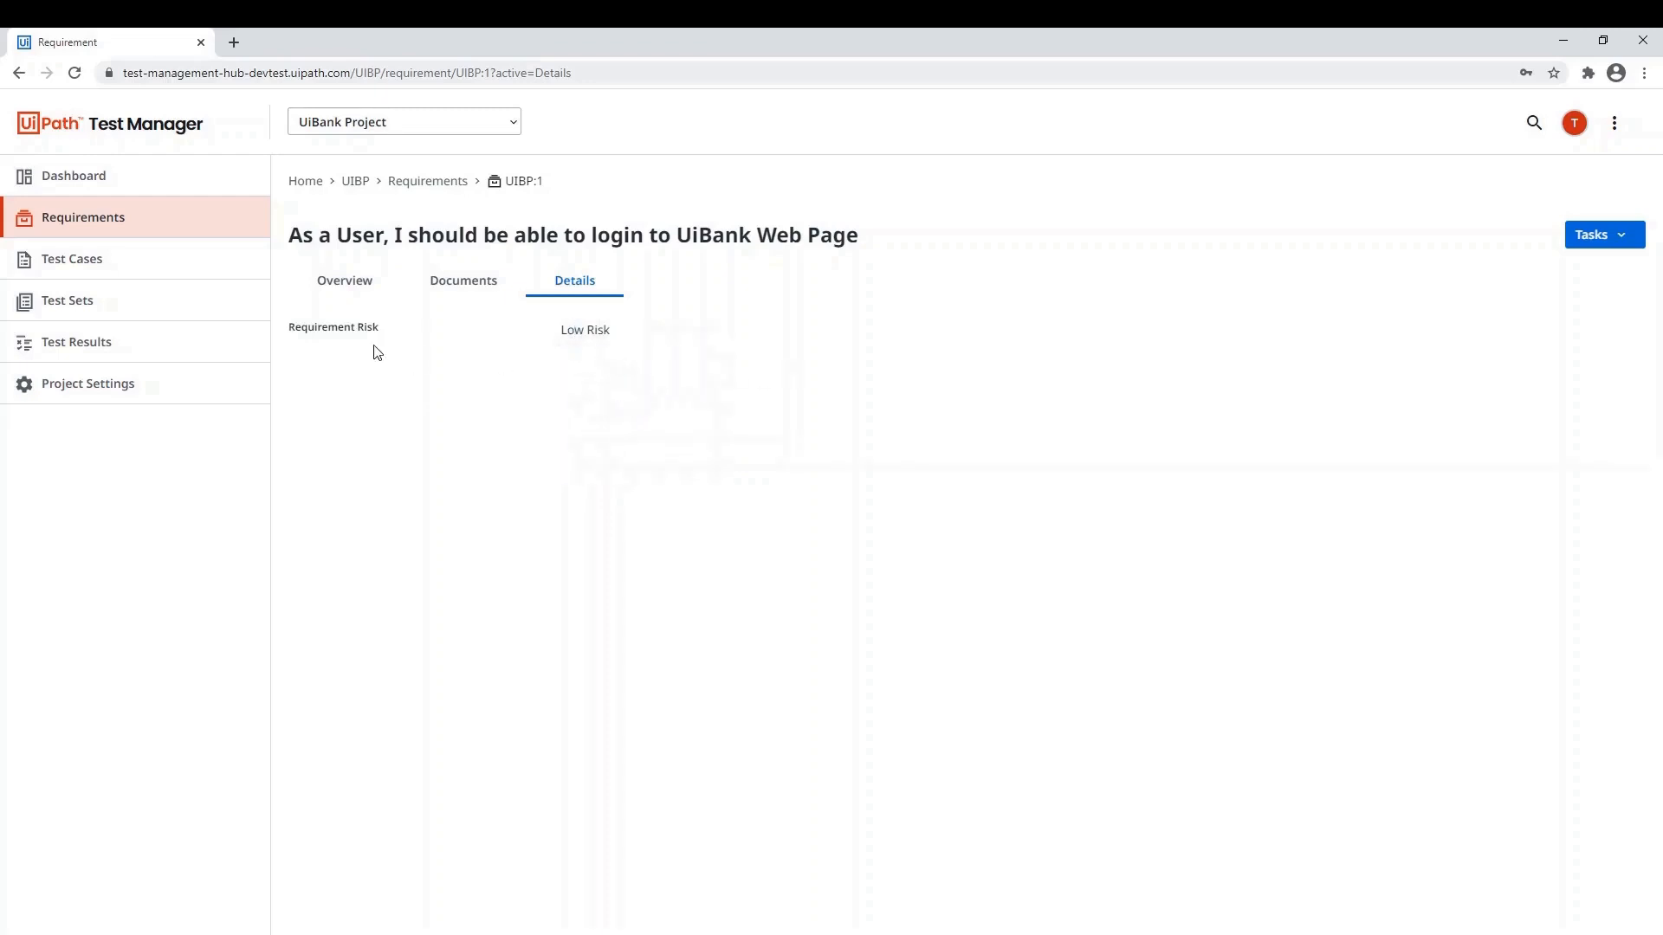
# - Create a test case named "Verify that as a User, I am able to Login to UiBank with Correct Username and Password"
pyautogui.click(91, 272)
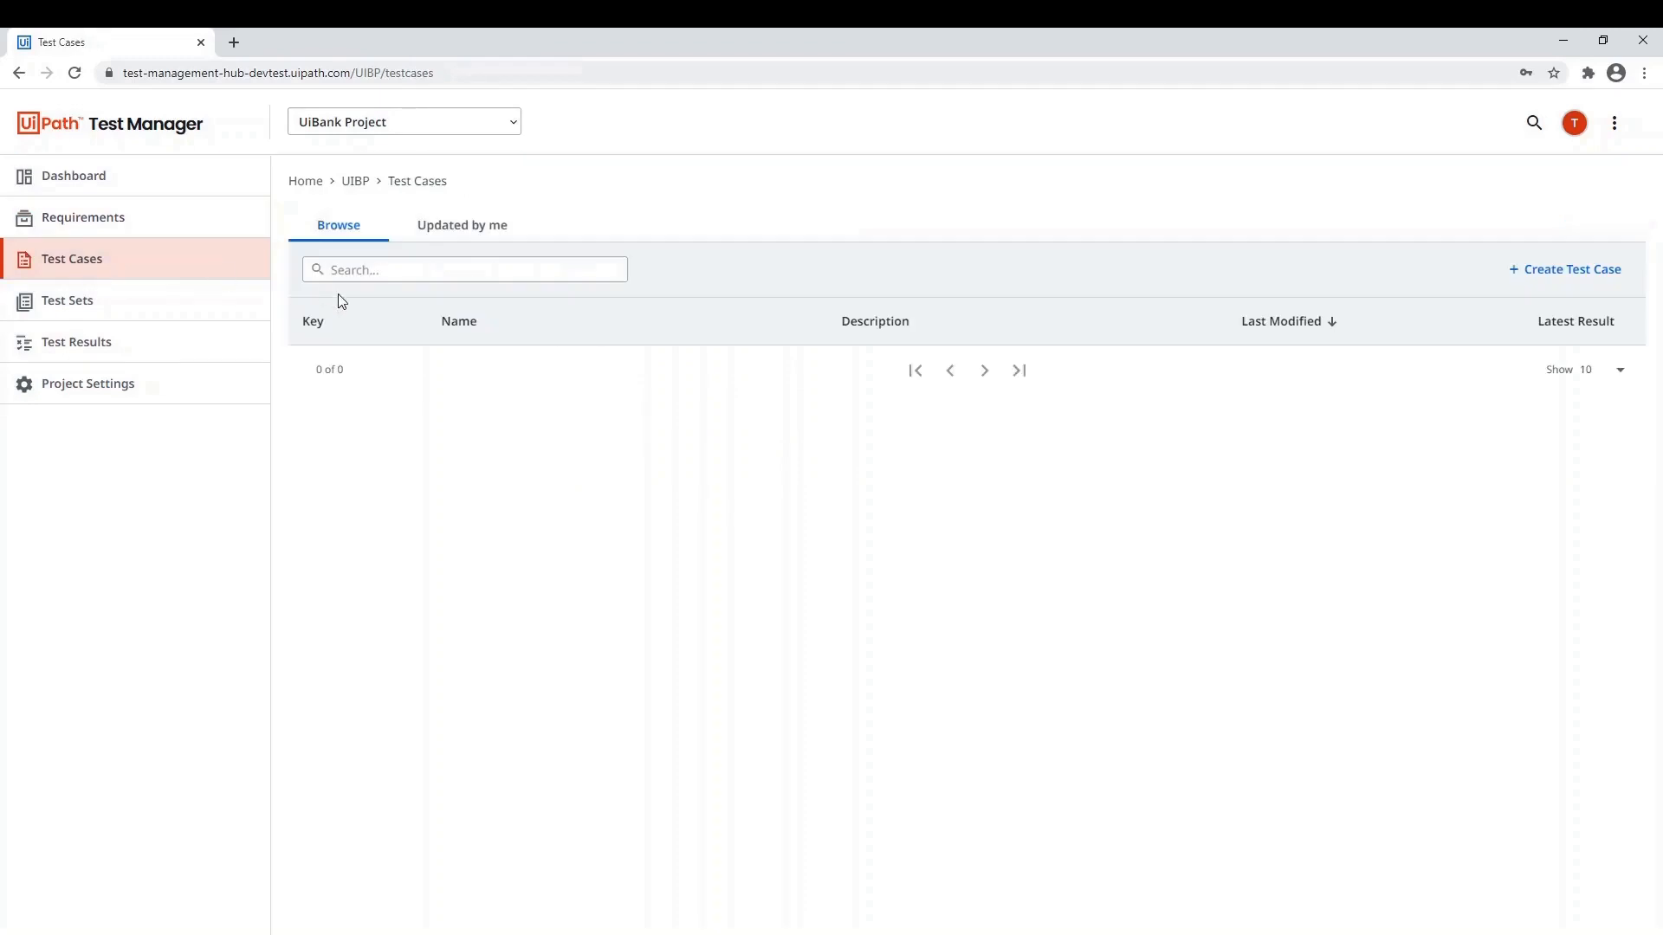
pyautogui.click(1529, 276)
pyautogui.write('Verify that as a User, I am able to Login to UiBank with Correct Username and Password')
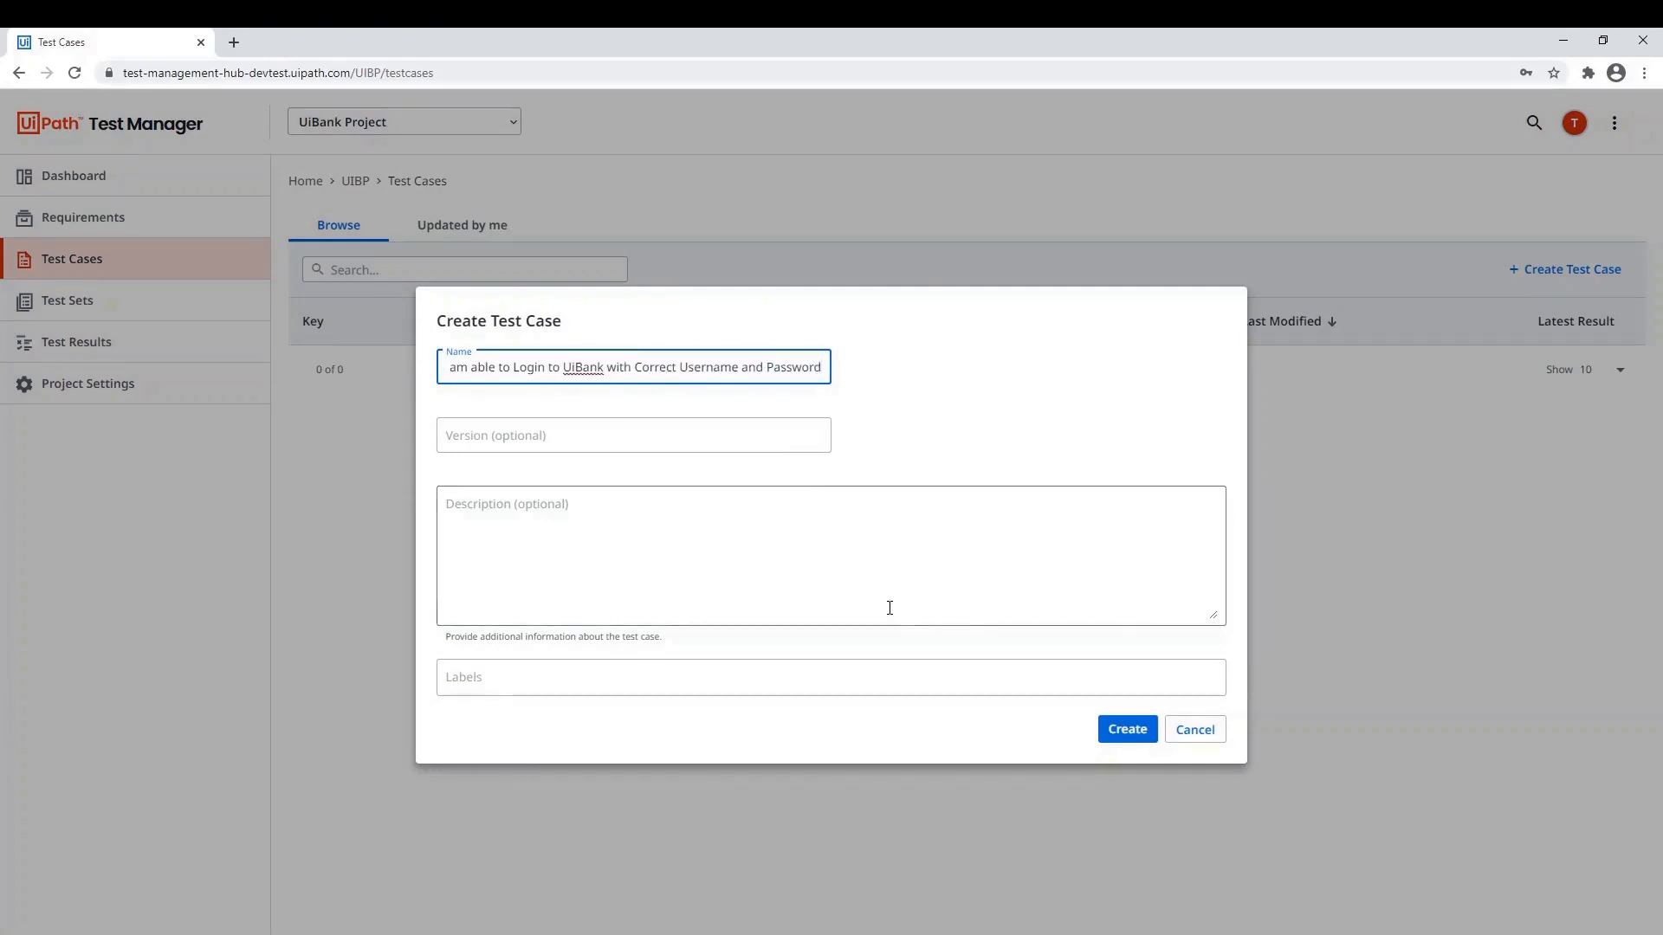
pyautogui.click(1113, 730)
# - Open the new test case's details and set its Test Priority to Critical
pyautogui.click(326, 372)
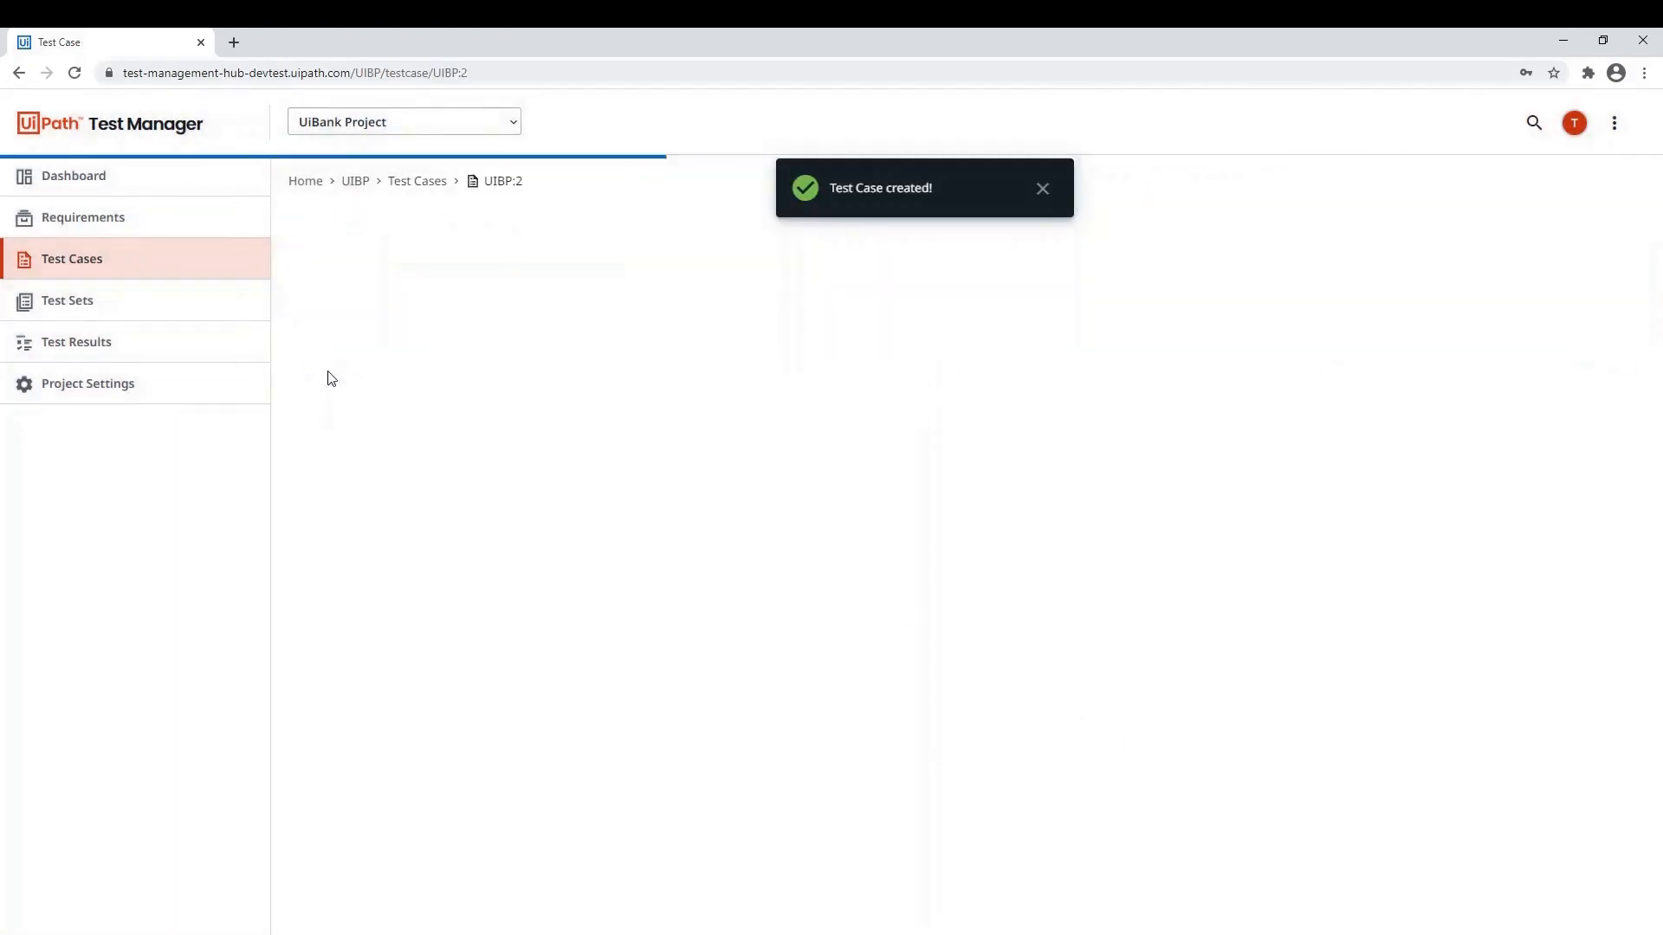
pyautogui.click(819, 286)
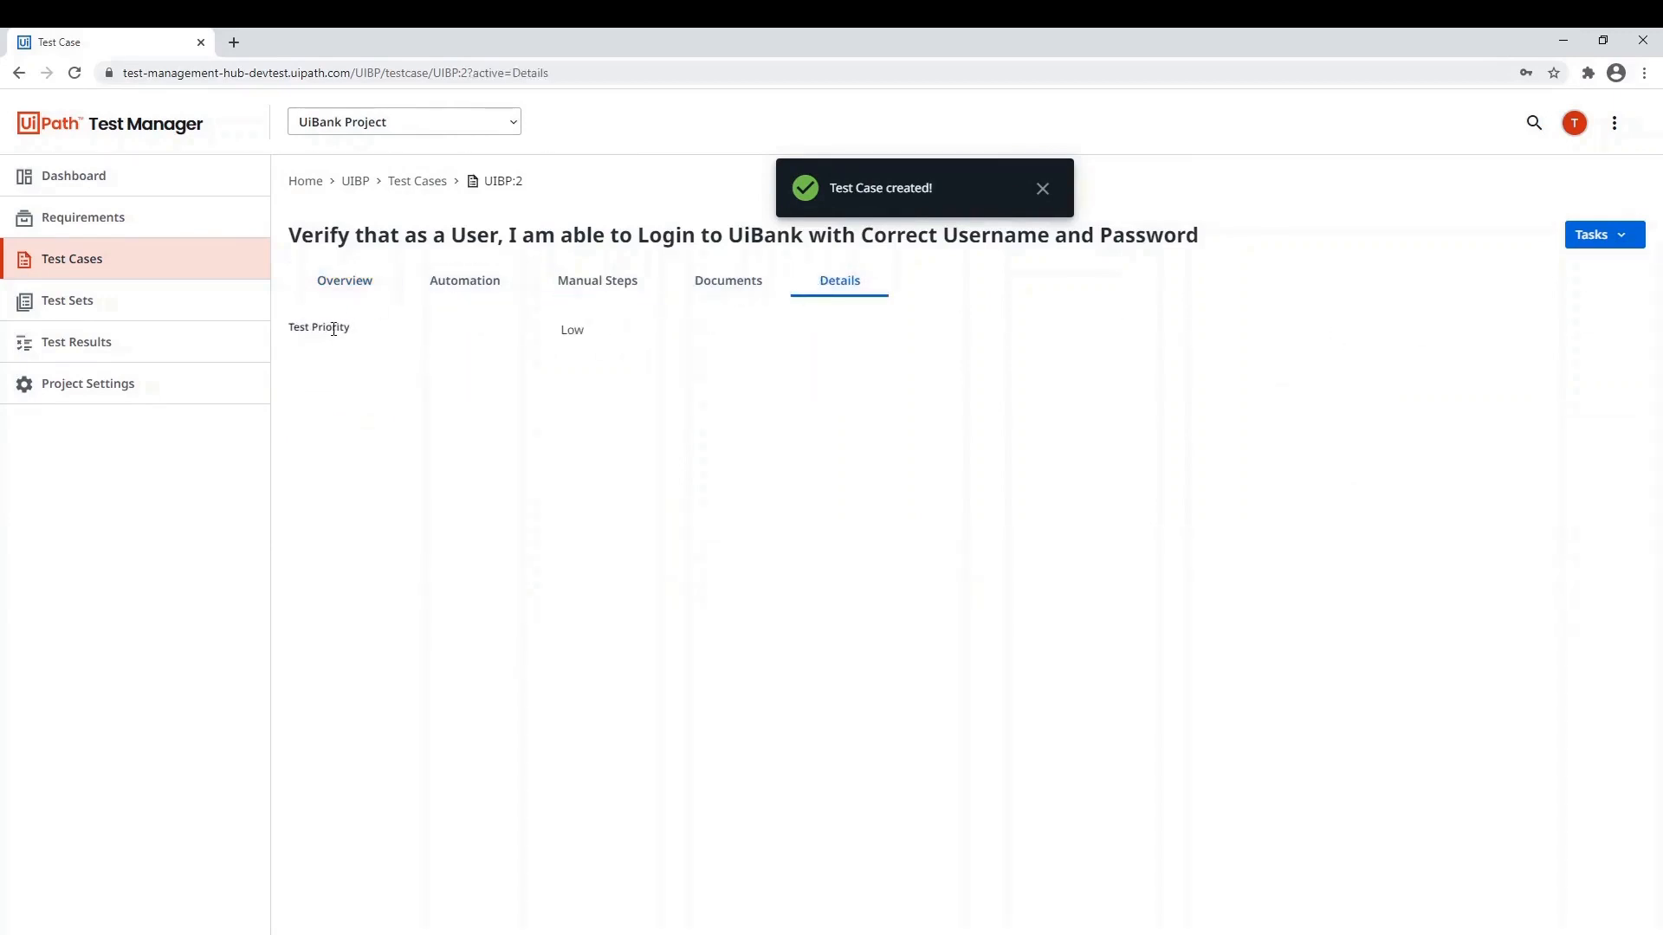
pyautogui.click(579, 330)
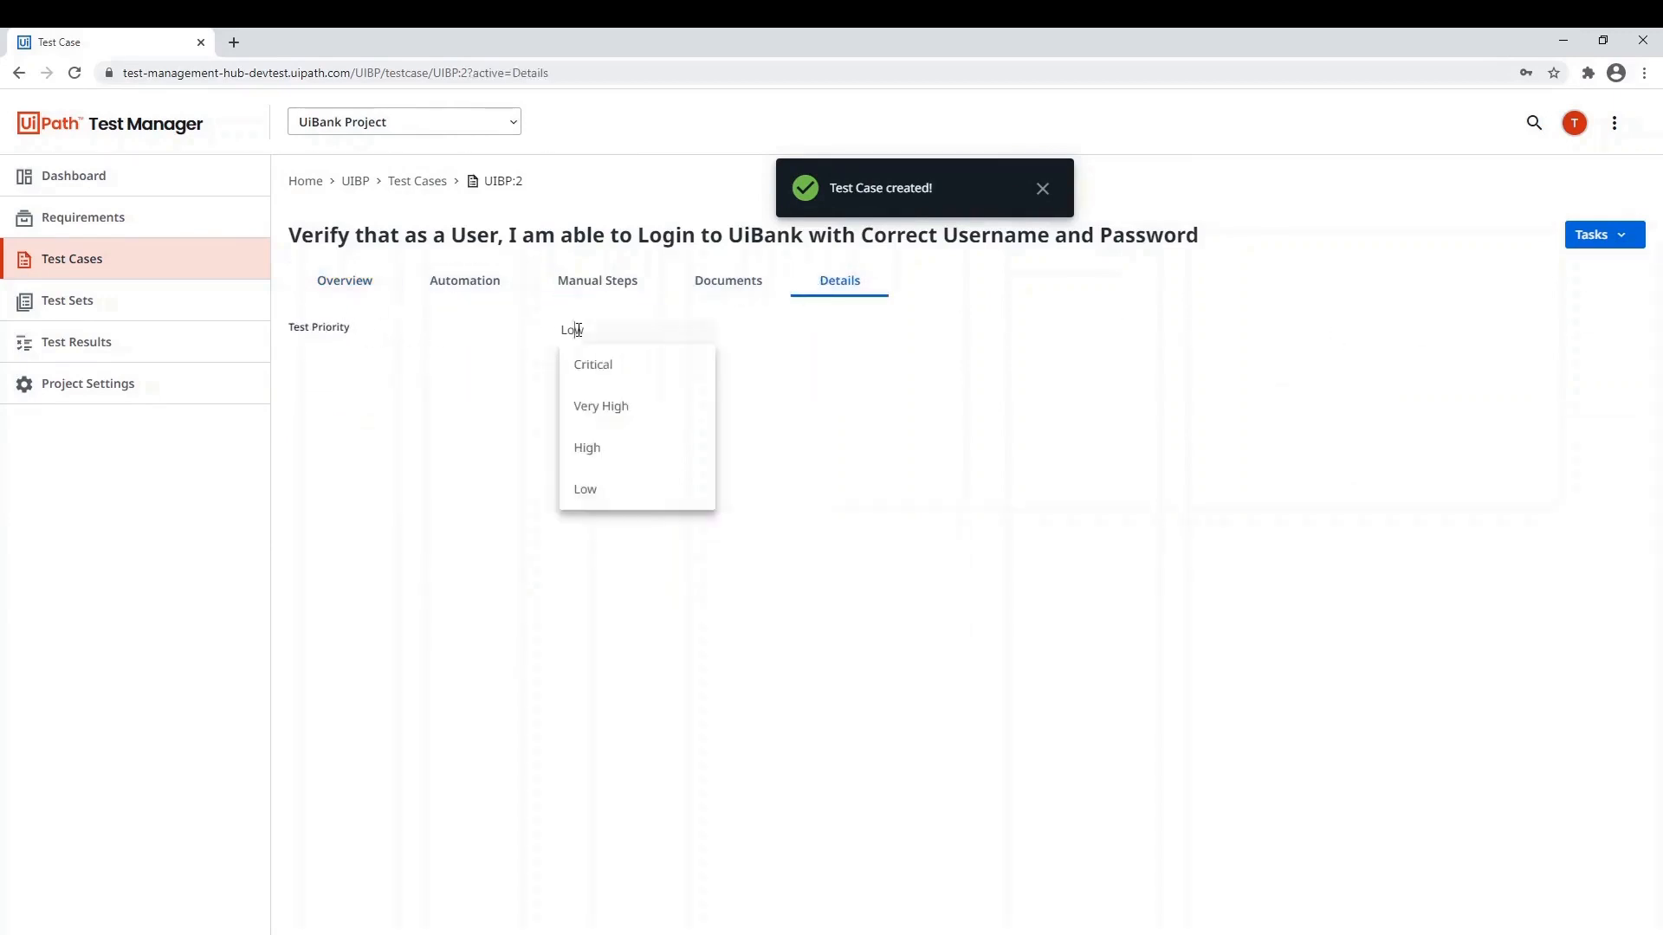
pyautogui.click(620, 385)
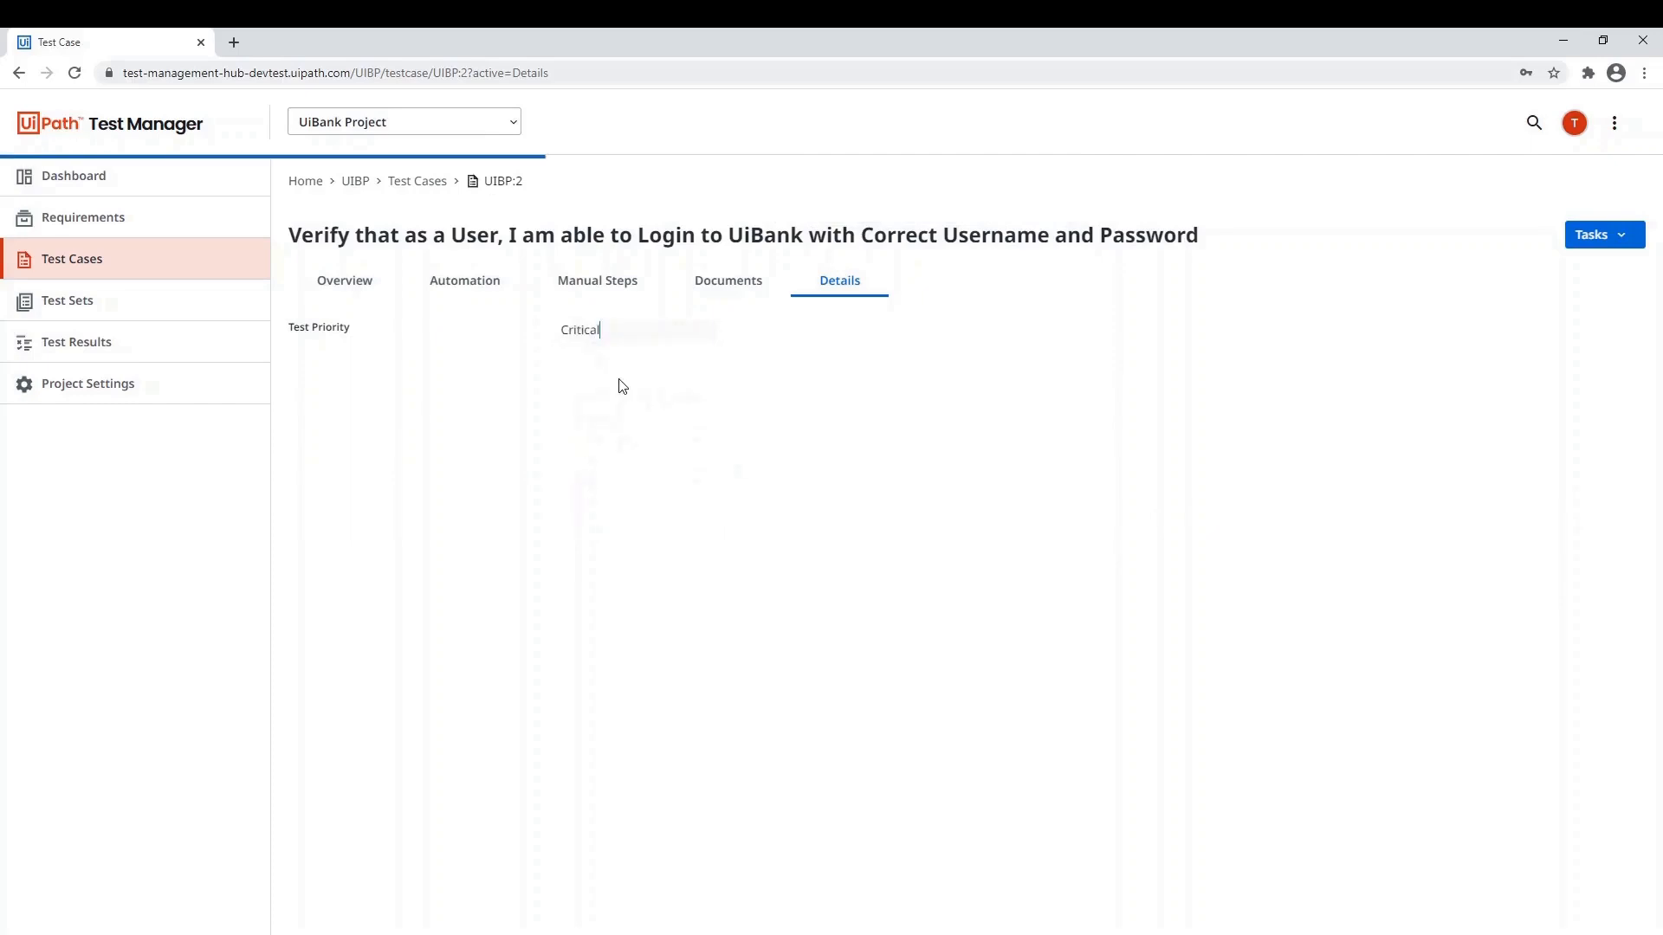